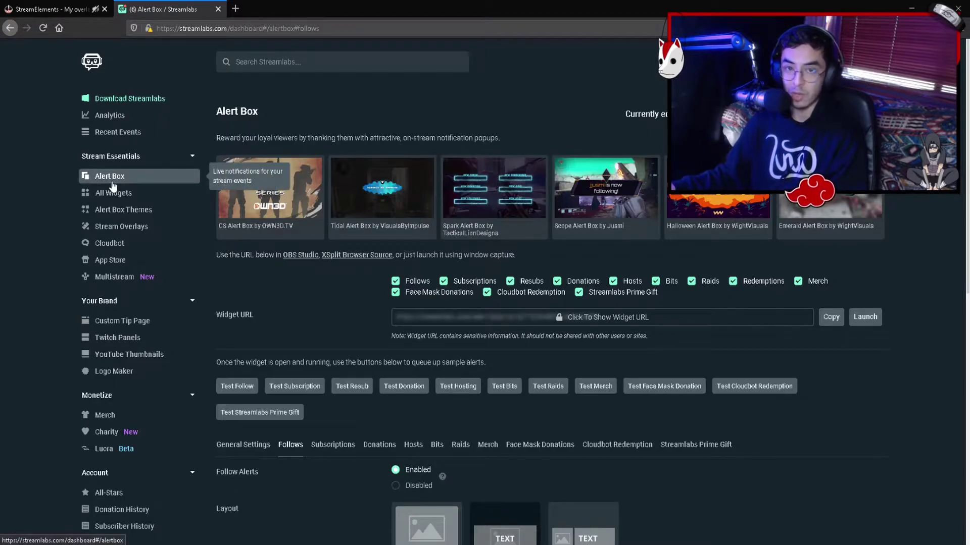
pyautogui.scroll(-1, 284, 304)
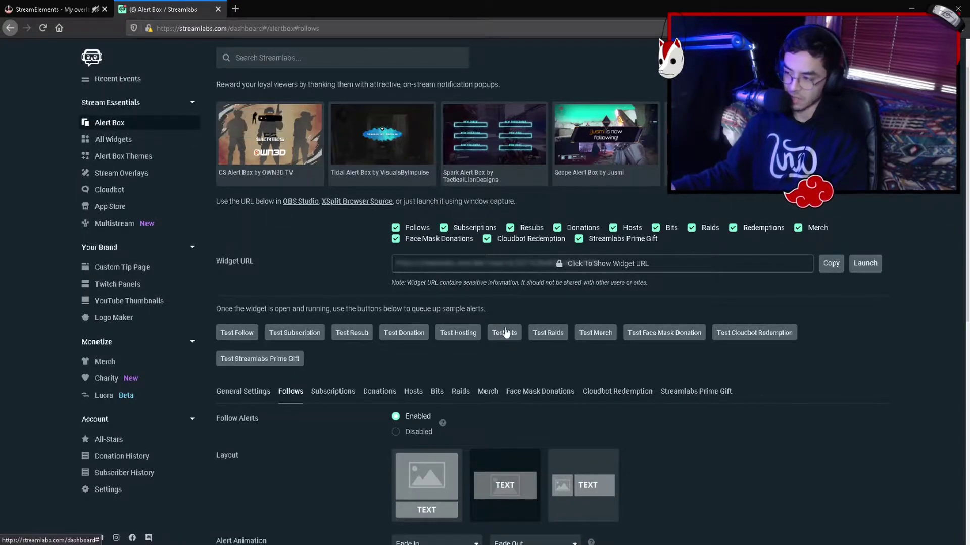
pyautogui.scroll(-1, 457, 334)
pyautogui.scroll(-1, 457, 333)
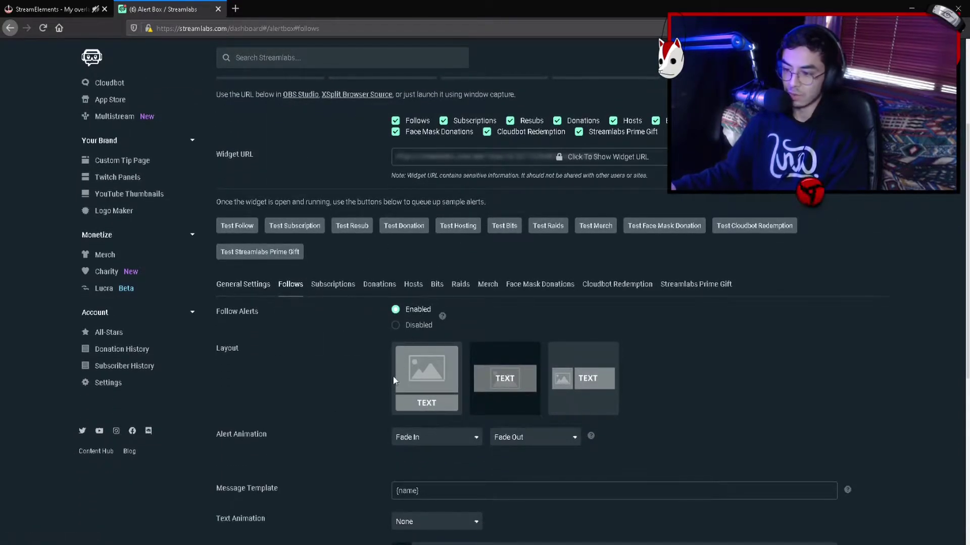
pyautogui.click(243, 292)
pyautogui.scroll(-5, 377, 214)
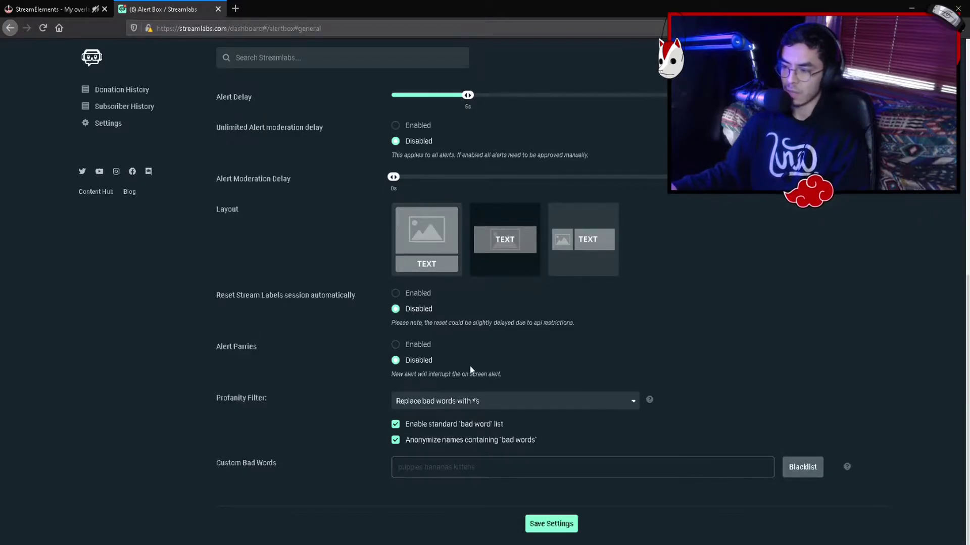
pyautogui.scroll(4, 471, 369)
pyautogui.scroll(-3, 611, 468)
pyautogui.scroll(4, 610, 468)
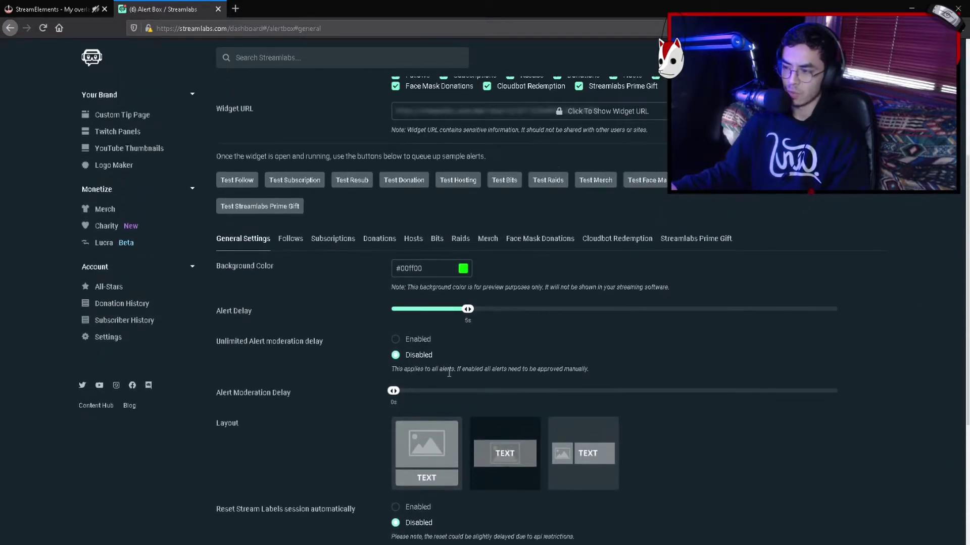
pyautogui.click(291, 239)
pyautogui.scroll(-2, 307, 264)
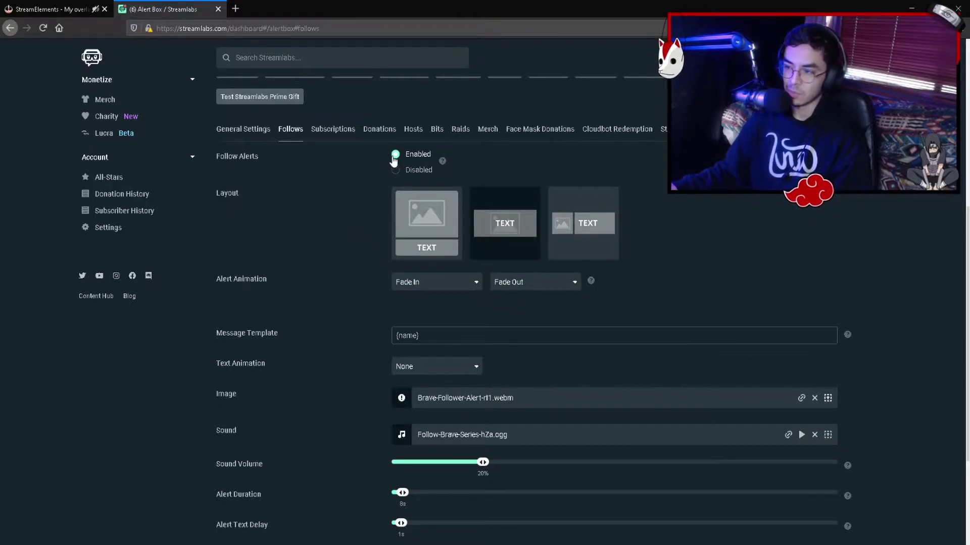
pyautogui.scroll(-2, 377, 214)
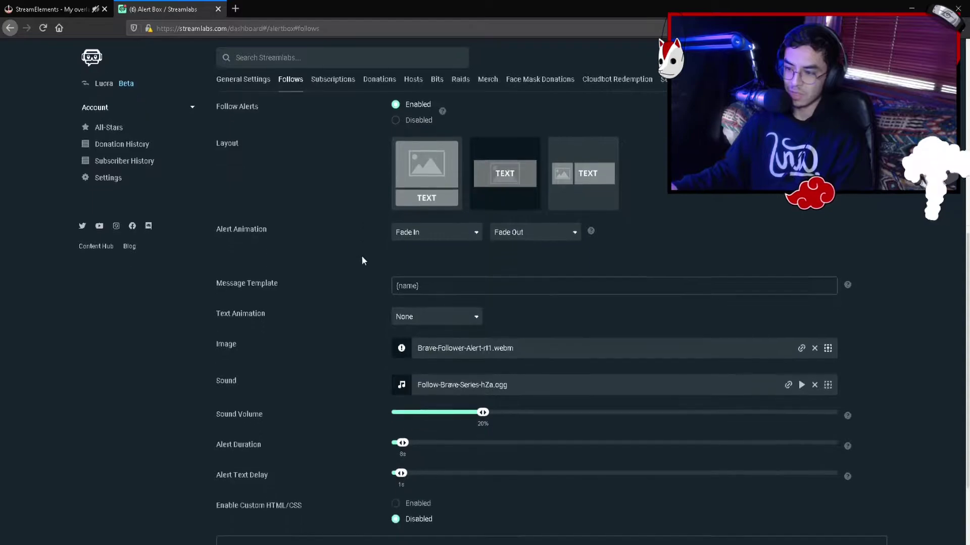
pyautogui.scroll(1, 373, 226)
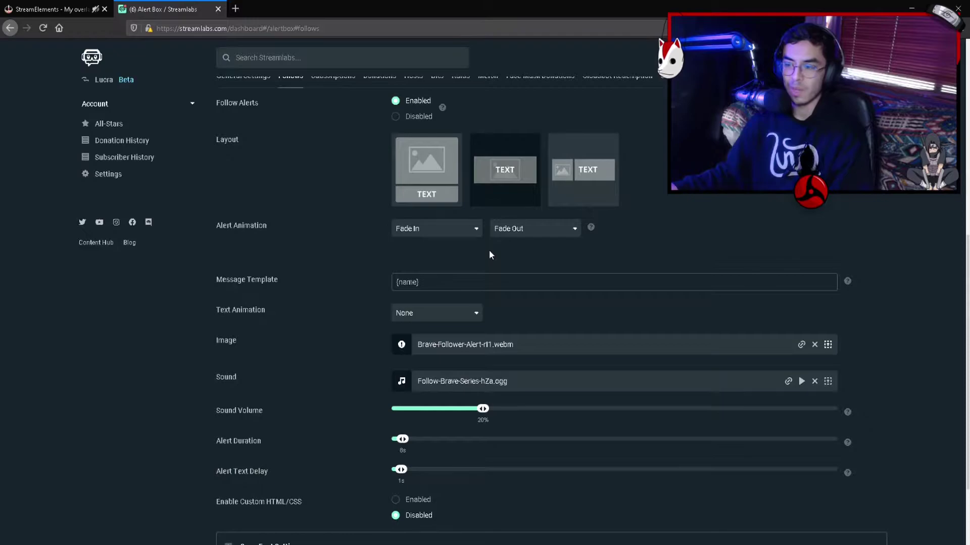
pyautogui.scroll(-1, 492, 257)
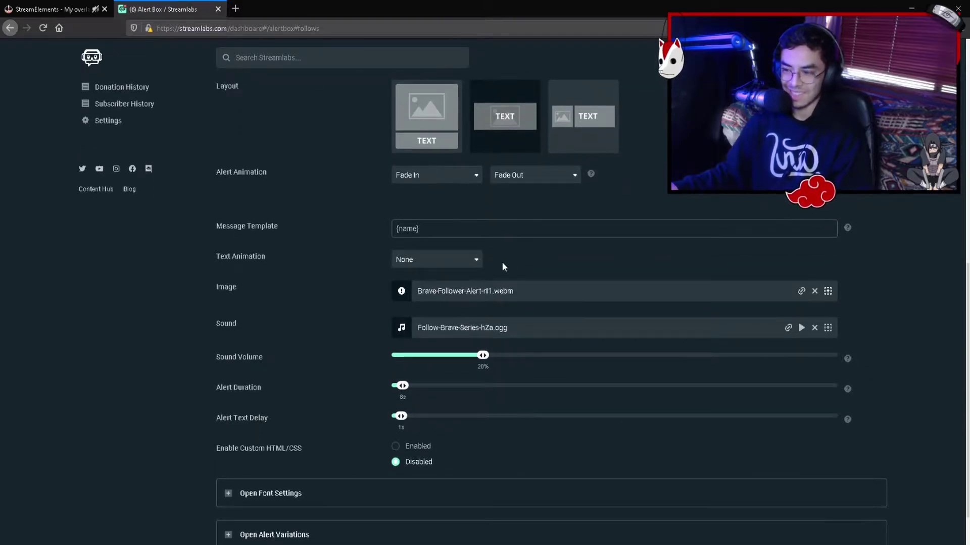
pyautogui.scroll(-1, 503, 266)
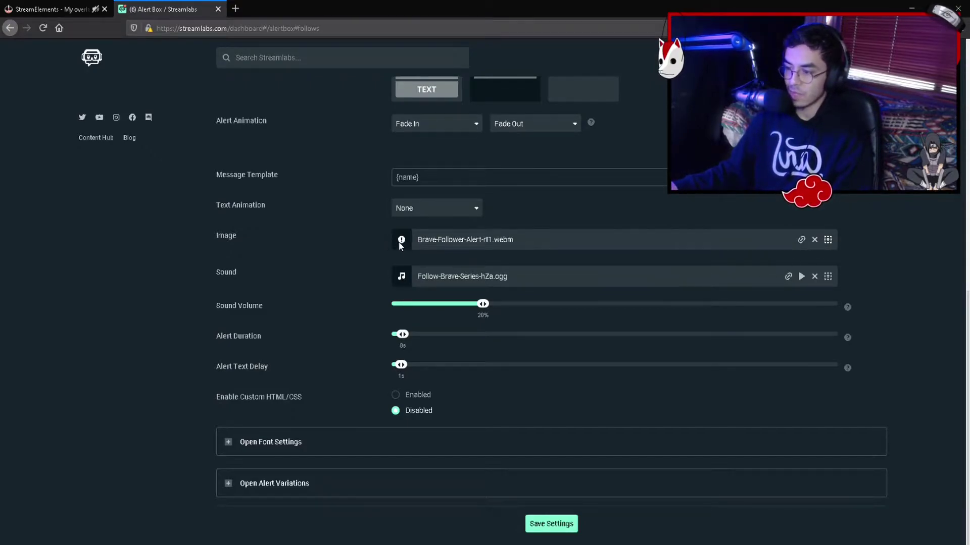
# Set the follow alert image to the colourful face GIF from uploaded images
pyautogui.click(827, 240)
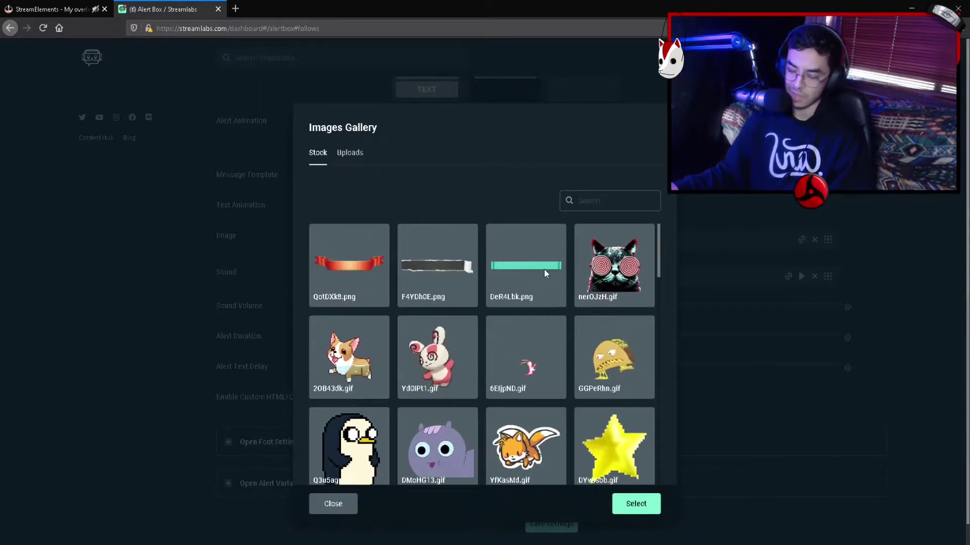
pyautogui.scroll(-1, 545, 270)
pyautogui.scroll(-1, 544, 269)
pyautogui.scroll(-2, 544, 269)
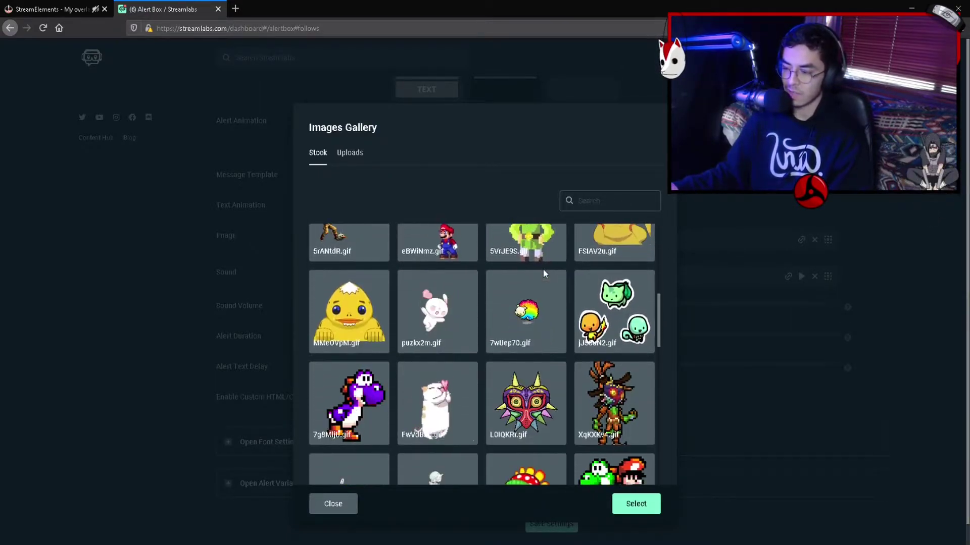
pyautogui.scroll(-2, 544, 269)
pyautogui.scroll(-1, 542, 272)
pyautogui.scroll(-1, 543, 272)
pyautogui.scroll(1, 543, 272)
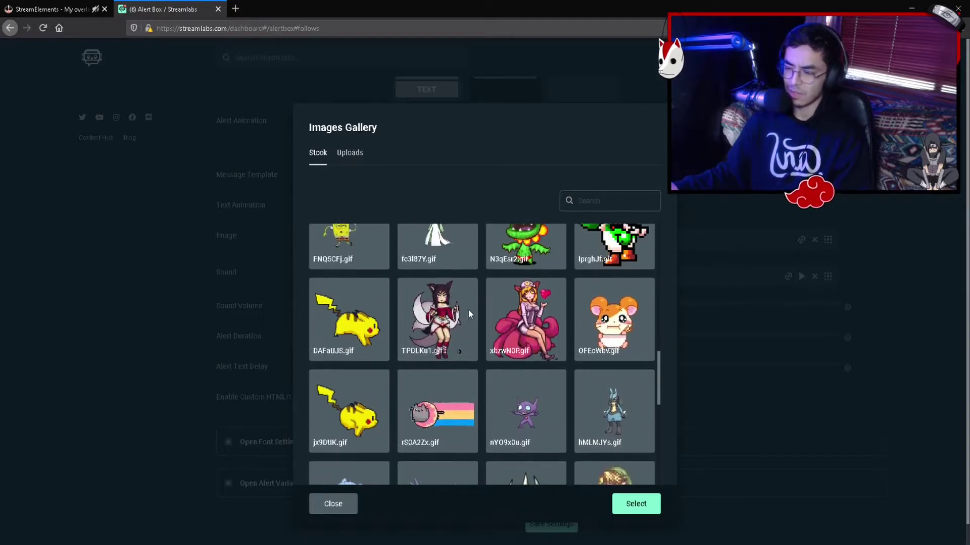
pyautogui.scroll(-1, 468, 309)
pyautogui.scroll(-1, 468, 309)
pyautogui.scroll(-3, 470, 311)
pyautogui.scroll(-1, 384, 372)
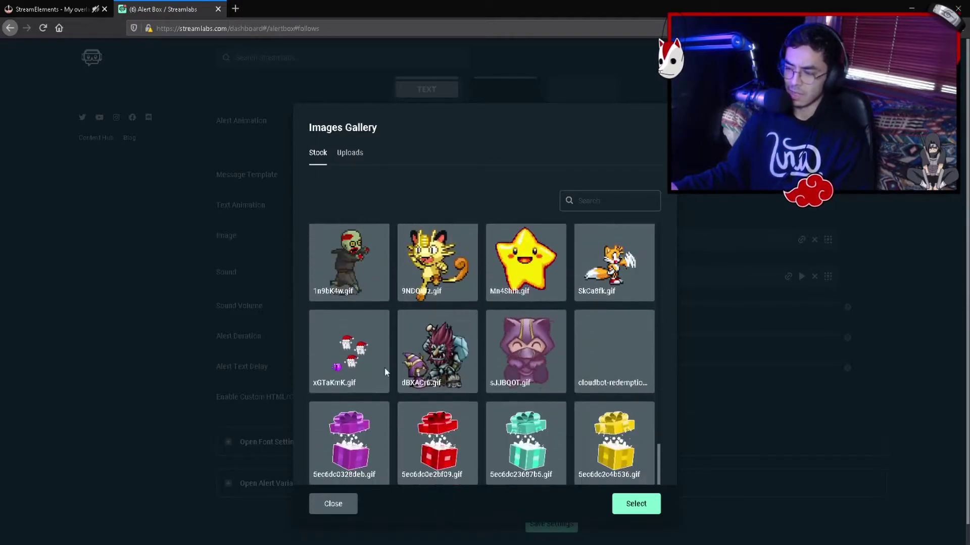
pyautogui.scroll(3, 498, 390)
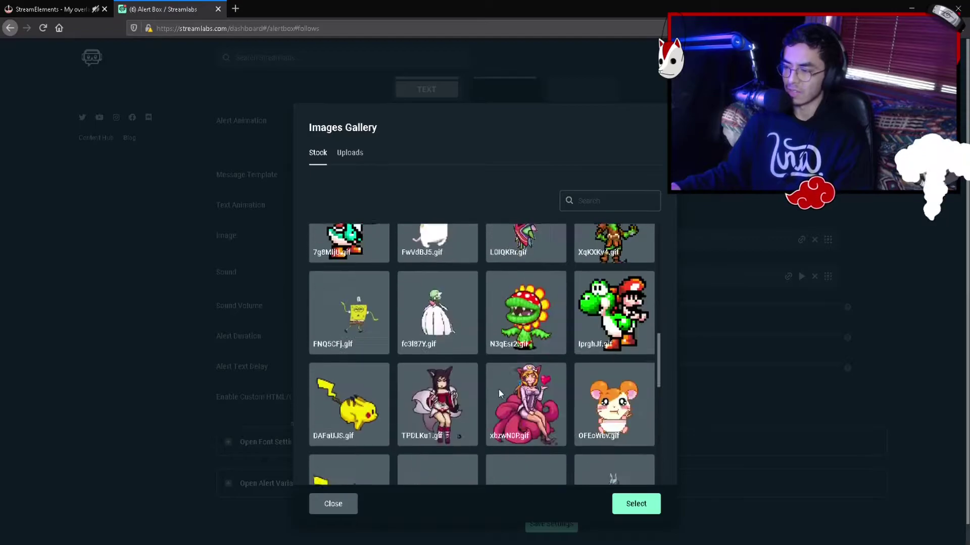
pyautogui.scroll(5, 497, 387)
pyautogui.scroll(3, 375, 211)
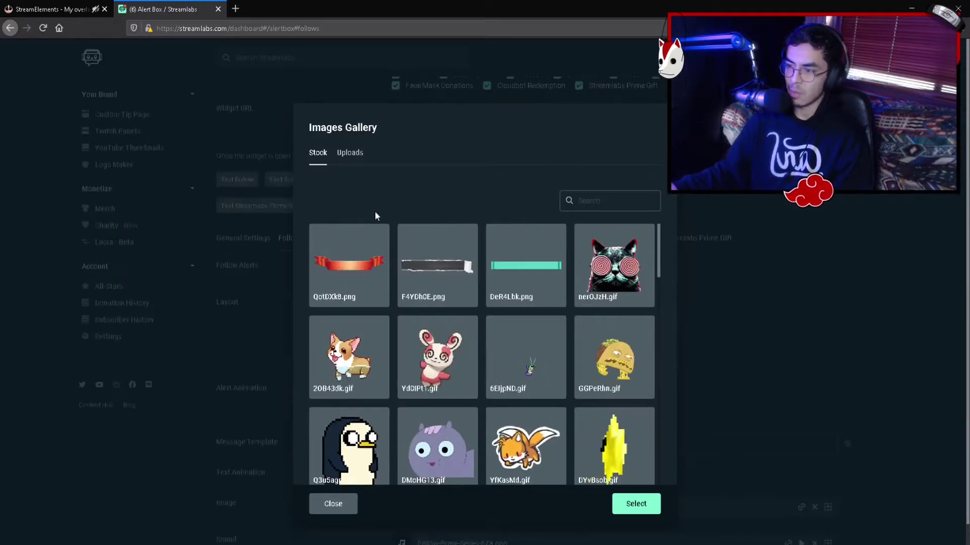
pyautogui.click(350, 154)
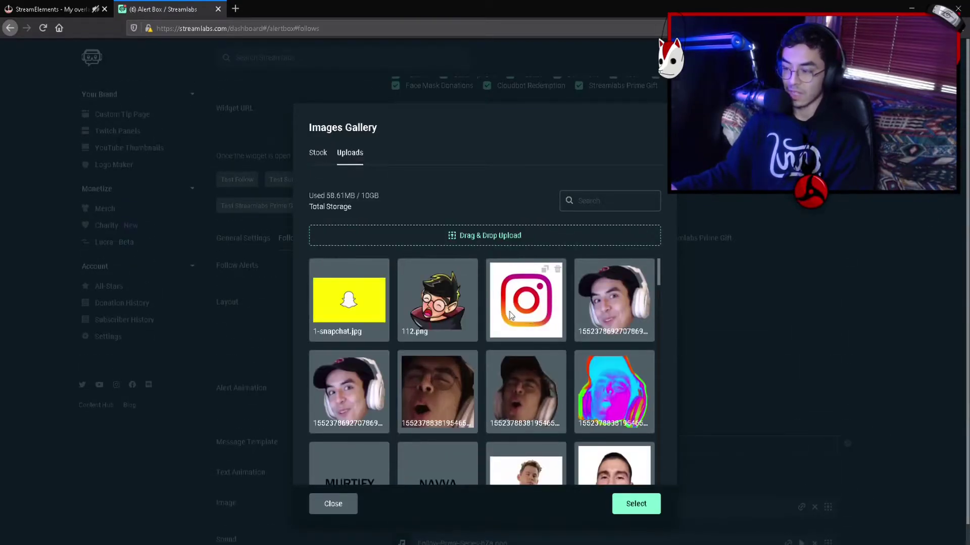
pyautogui.scroll(-2, 513, 316)
pyautogui.scroll(-2, 515, 316)
pyautogui.scroll(-5, 516, 316)
pyautogui.scroll(-3, 517, 318)
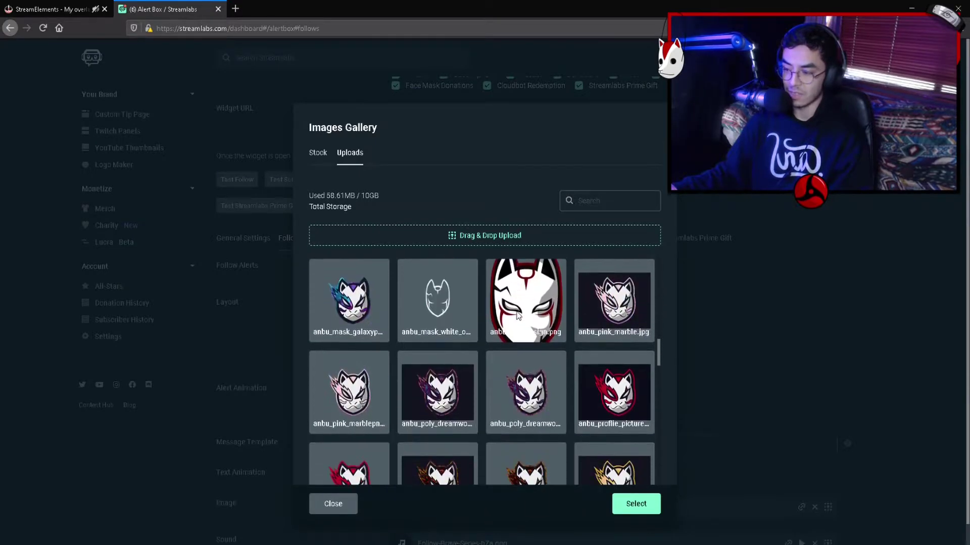
pyautogui.scroll(-3, 519, 317)
pyautogui.scroll(-3, 518, 318)
pyautogui.scroll(-3, 517, 317)
pyautogui.scroll(-2, 517, 316)
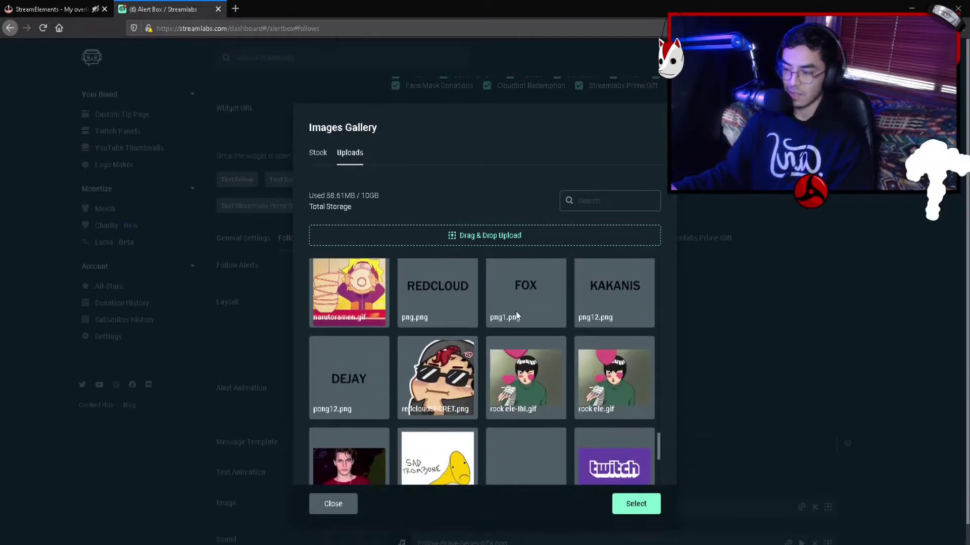
pyautogui.scroll(-2, 515, 317)
pyautogui.scroll(-1, 516, 311)
pyautogui.scroll(1, 465, 407)
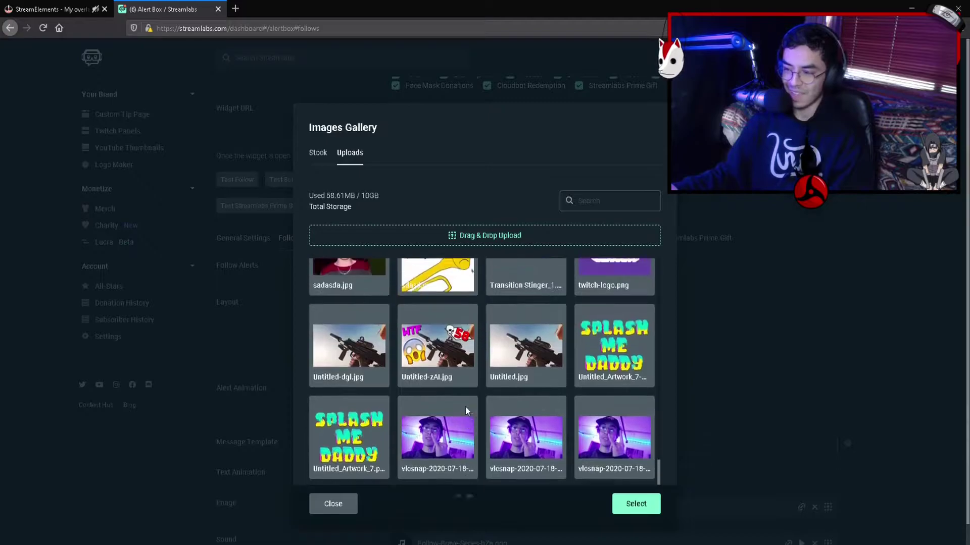
pyautogui.scroll(2, 465, 407)
pyautogui.scroll(1, 464, 407)
pyautogui.scroll(2, 464, 407)
pyautogui.scroll(2, 459, 407)
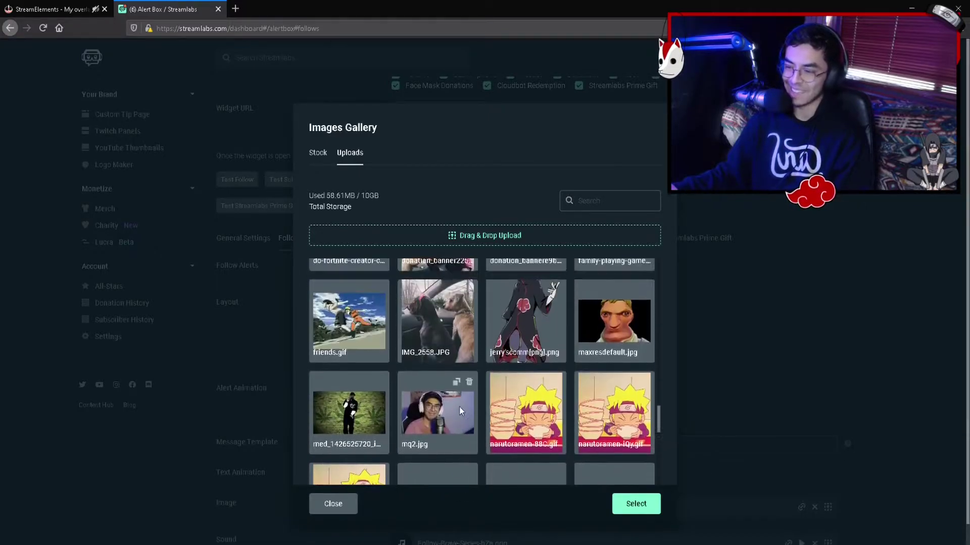
pyautogui.scroll(2, 459, 407)
pyautogui.scroll(2, 459, 407)
pyautogui.scroll(2, 459, 406)
pyautogui.scroll(1, 460, 406)
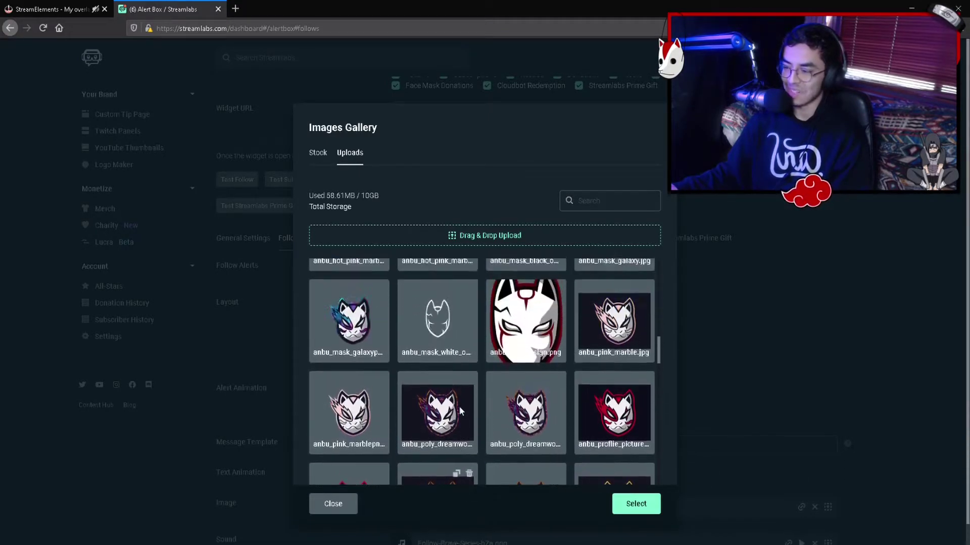
pyautogui.scroll(1, 459, 406)
pyautogui.scroll(-2, 480, 413)
pyautogui.scroll(-1, 480, 412)
pyautogui.scroll(2, 476, 389)
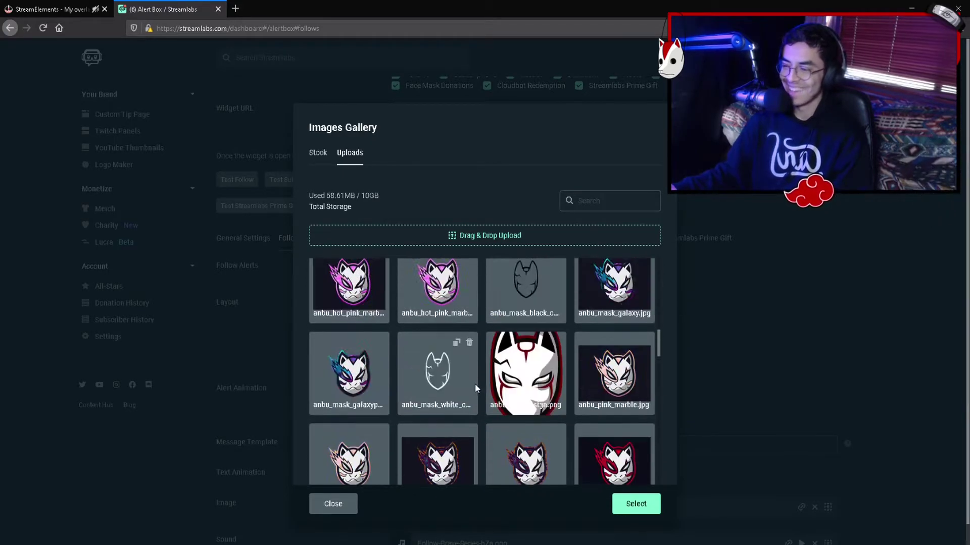
pyautogui.scroll(5, 476, 388)
pyautogui.scroll(1, 472, 381)
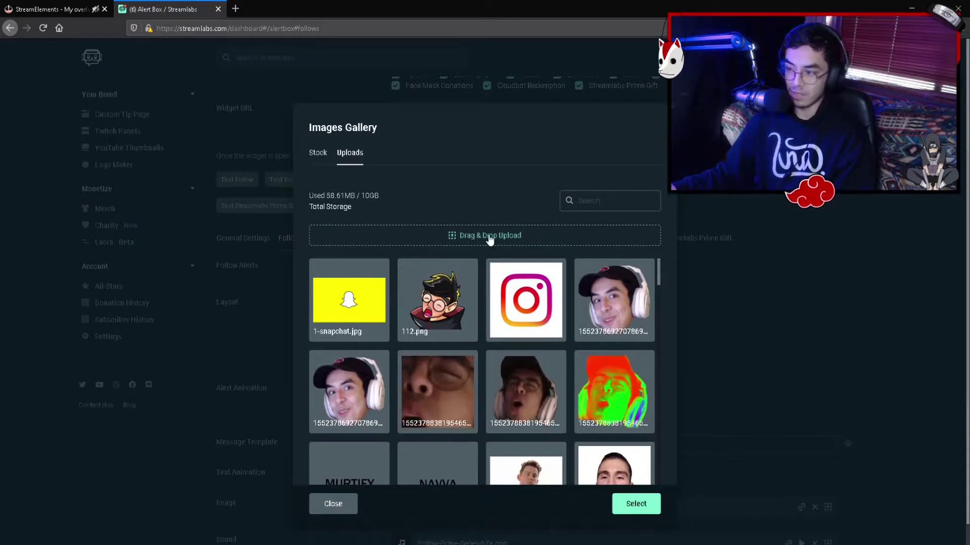
pyautogui.moveTo(437, 299)
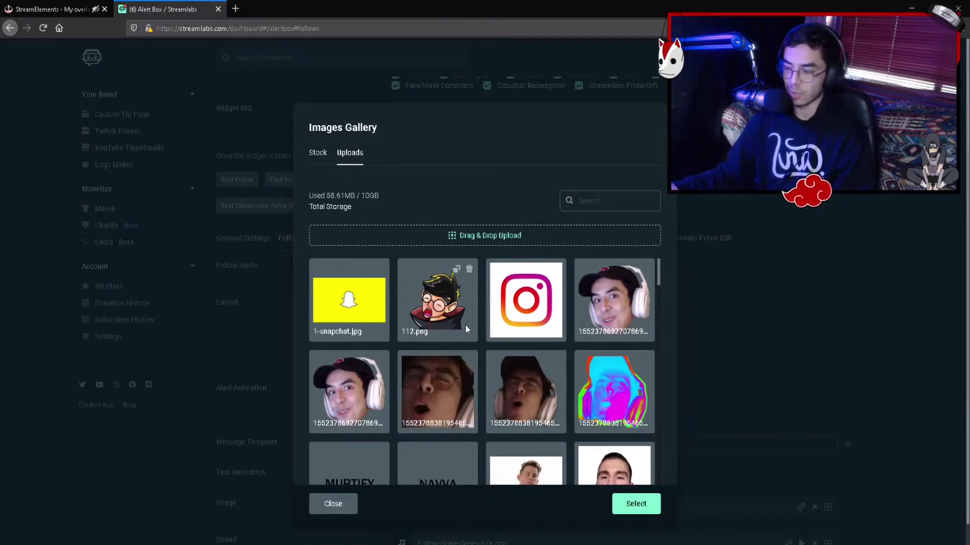
pyautogui.scroll(-2, 470, 329)
pyautogui.scroll(2, 542, 329)
pyautogui.moveTo(614, 390)
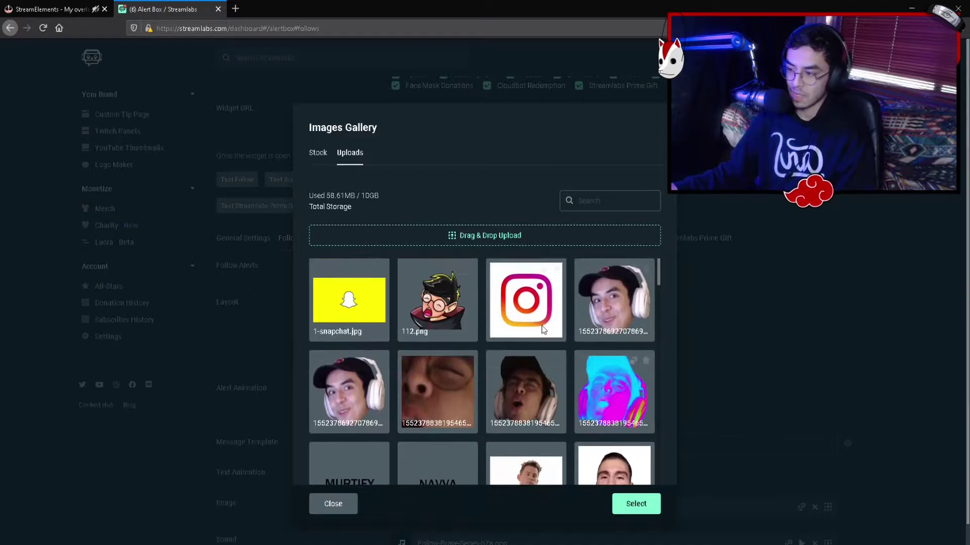
pyautogui.click(600, 373)
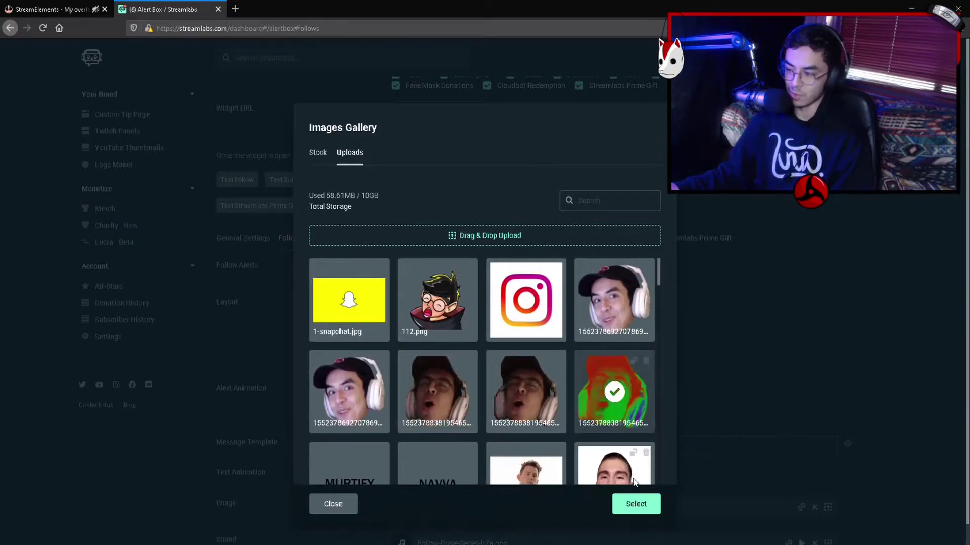
pyautogui.click(636, 502)
pyautogui.scroll(-3, 660, 369)
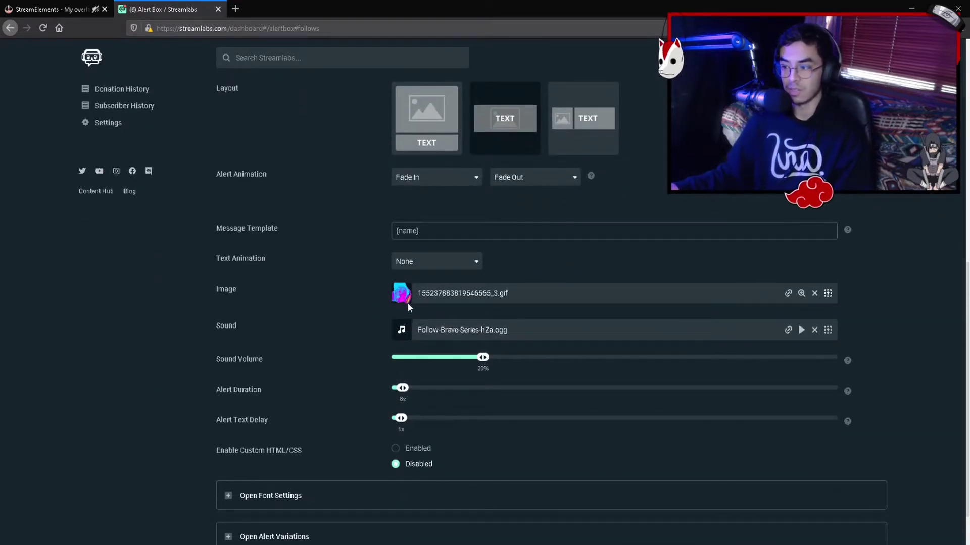
pyautogui.scroll(-1, 530, 299)
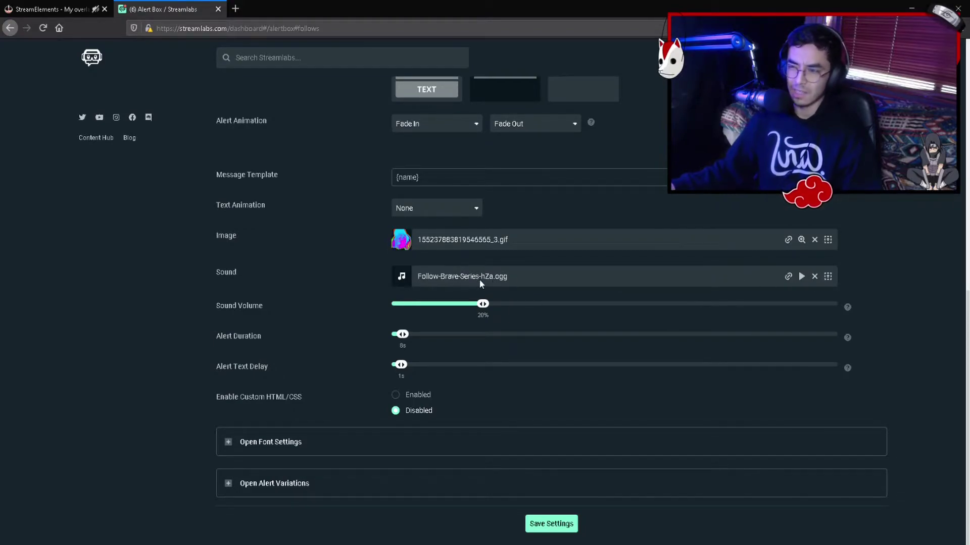
# Preview and choose the uploaded anime-wow-sound-effect.mp3 as the follow alert sound
pyautogui.click(828, 277)
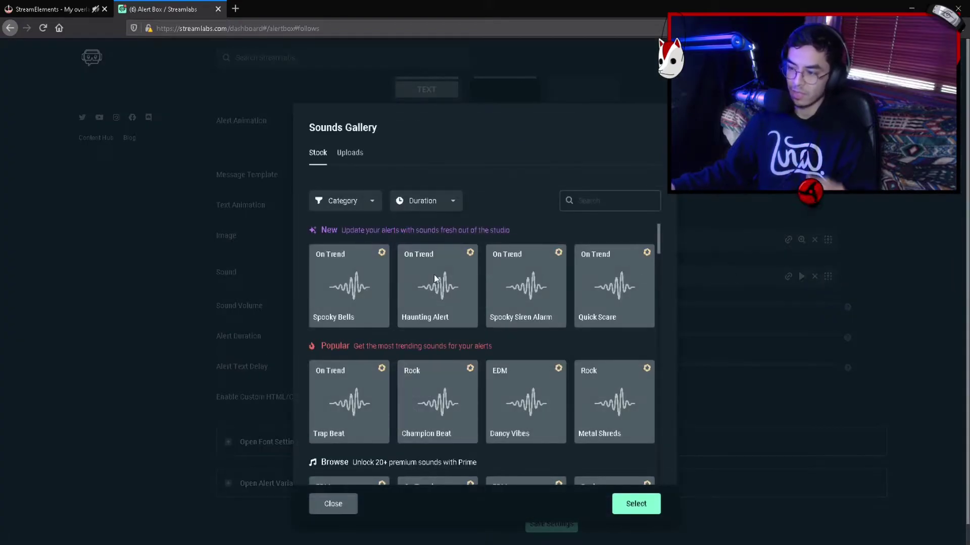
pyautogui.click(350, 154)
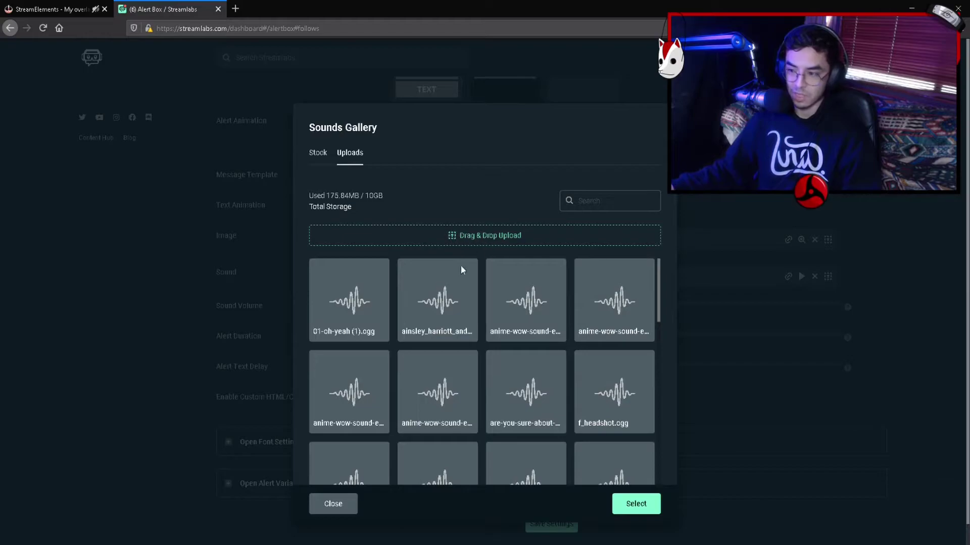
pyautogui.click(346, 397)
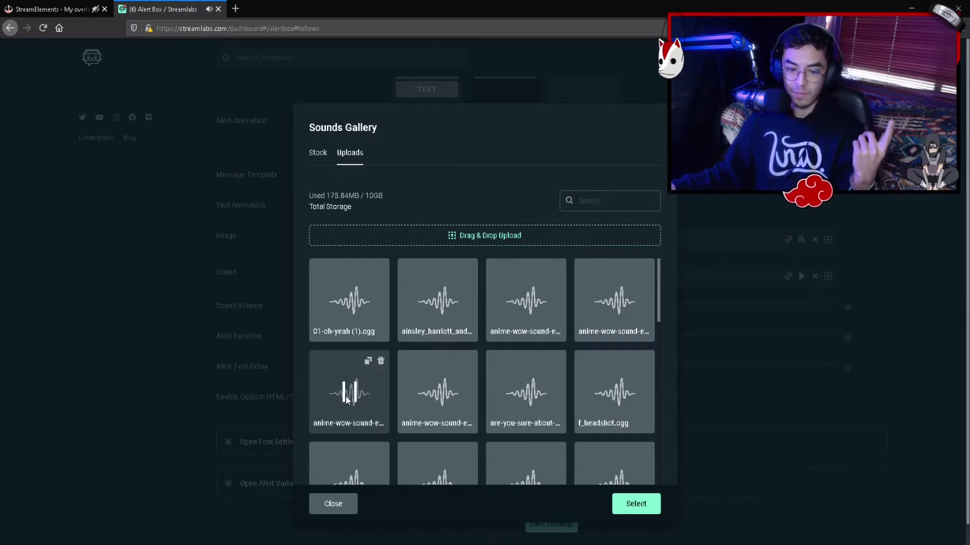
pyautogui.click(636, 504)
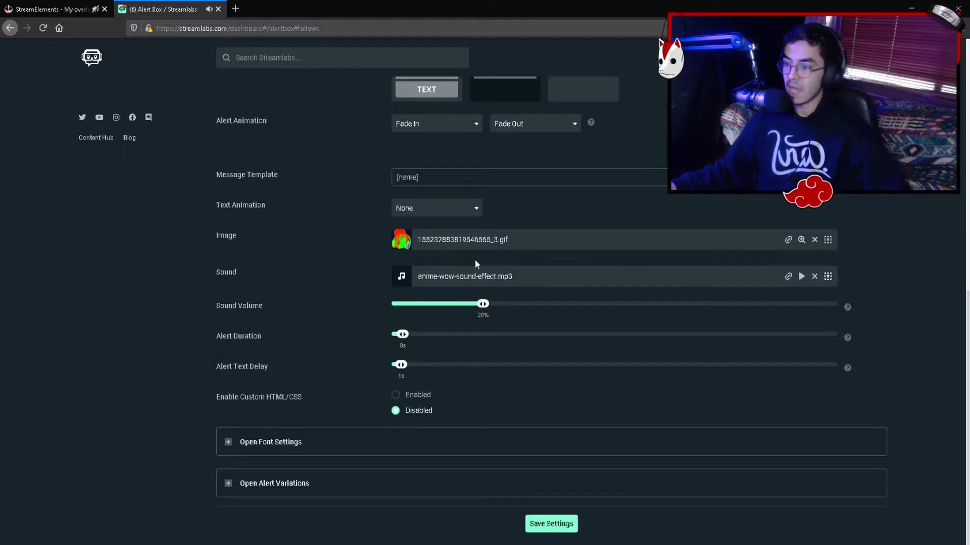
pyautogui.scroll(1, 476, 263)
pyautogui.scroll(2, 470, 305)
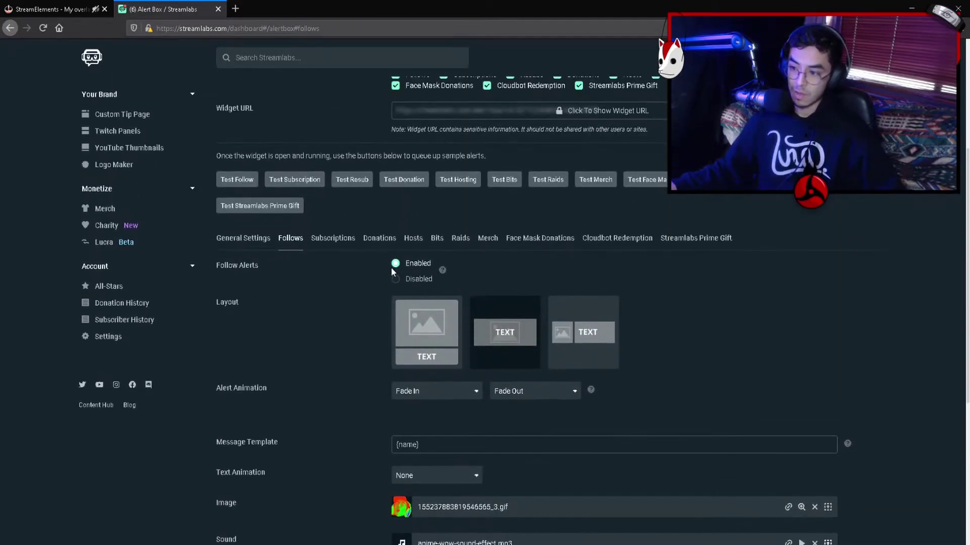
pyautogui.scroll(-2, 391, 270)
pyautogui.scroll(2, 522, 339)
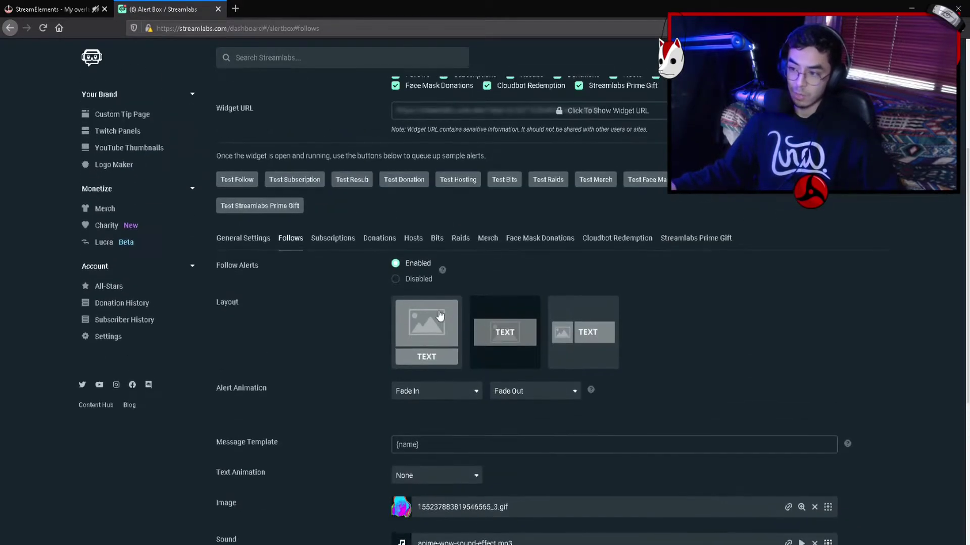
pyautogui.scroll(-3, 428, 347)
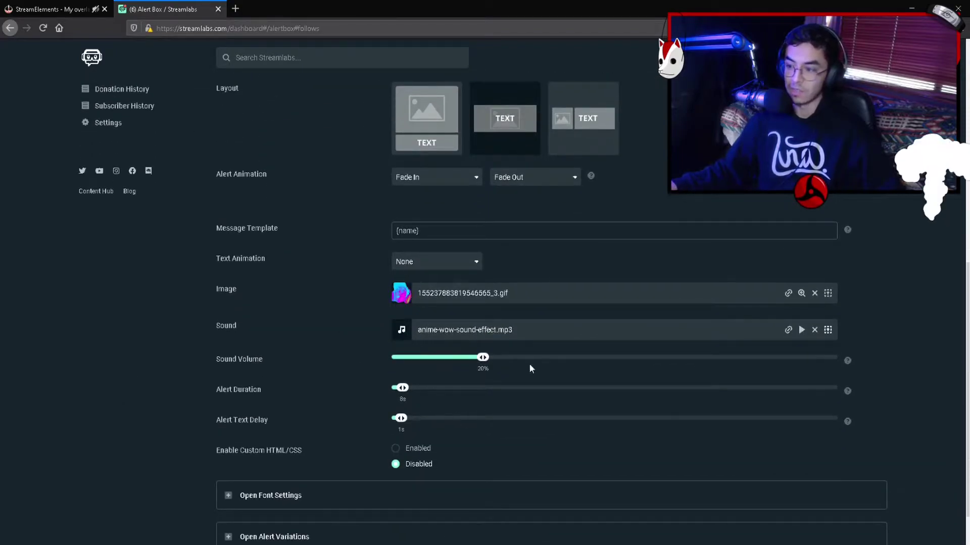
pyautogui.scroll(-1, 534, 387)
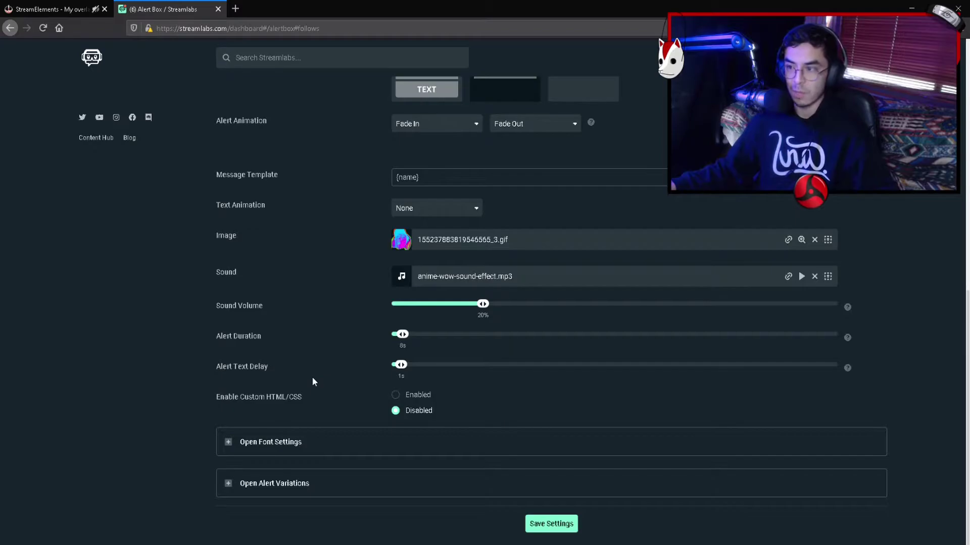
pyautogui.scroll(2, 357, 333)
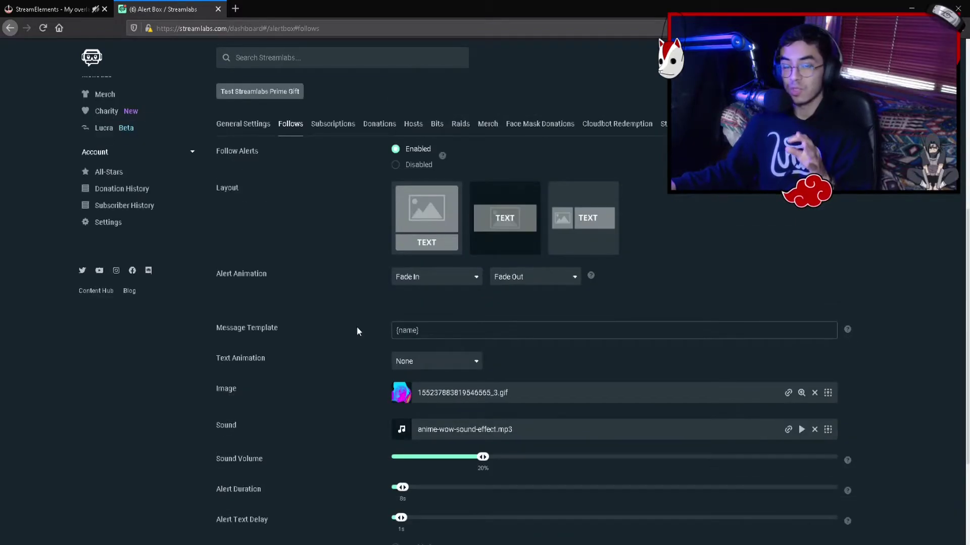
pyautogui.scroll(-2, 359, 329)
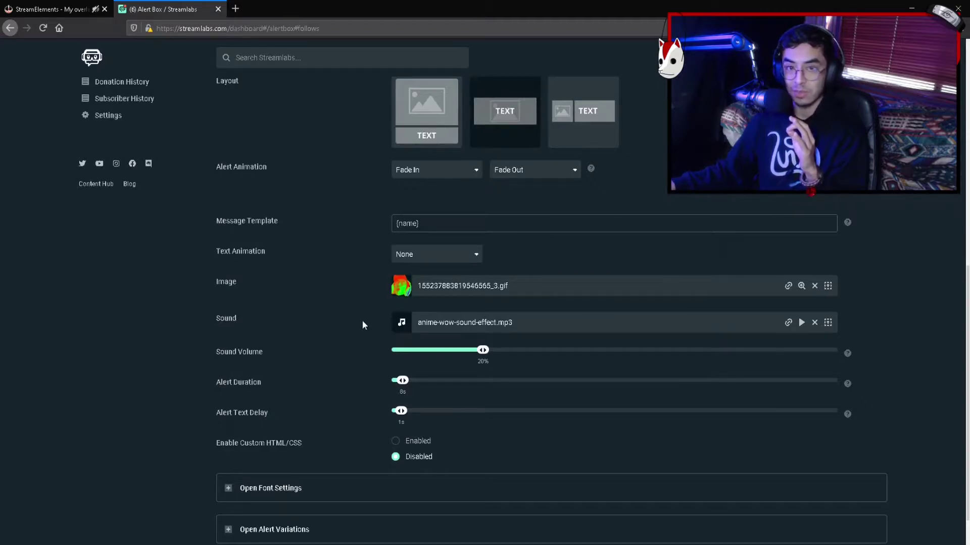
pyautogui.scroll(4, 367, 323)
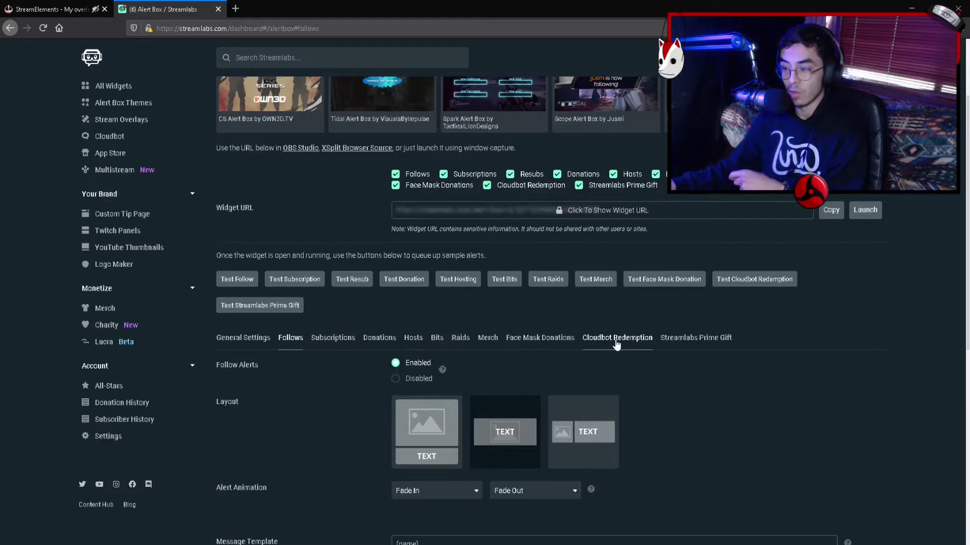
pyautogui.scroll(-4, 351, 340)
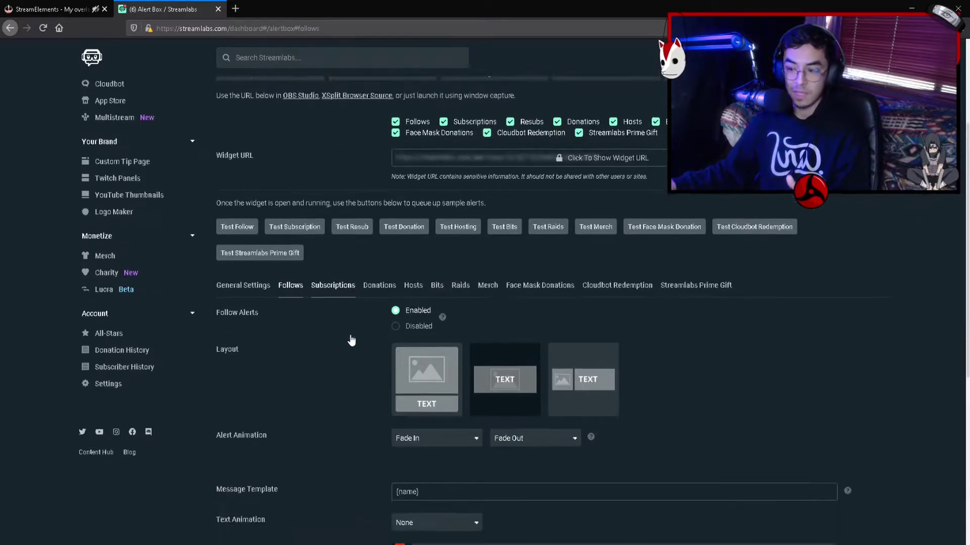
pyautogui.scroll(-1, 351, 333)
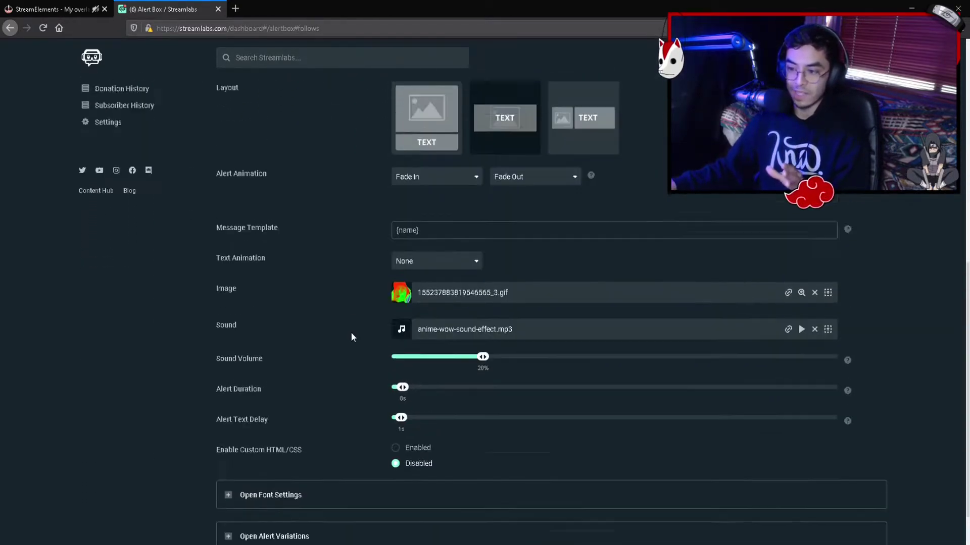
pyautogui.scroll(3, 351, 332)
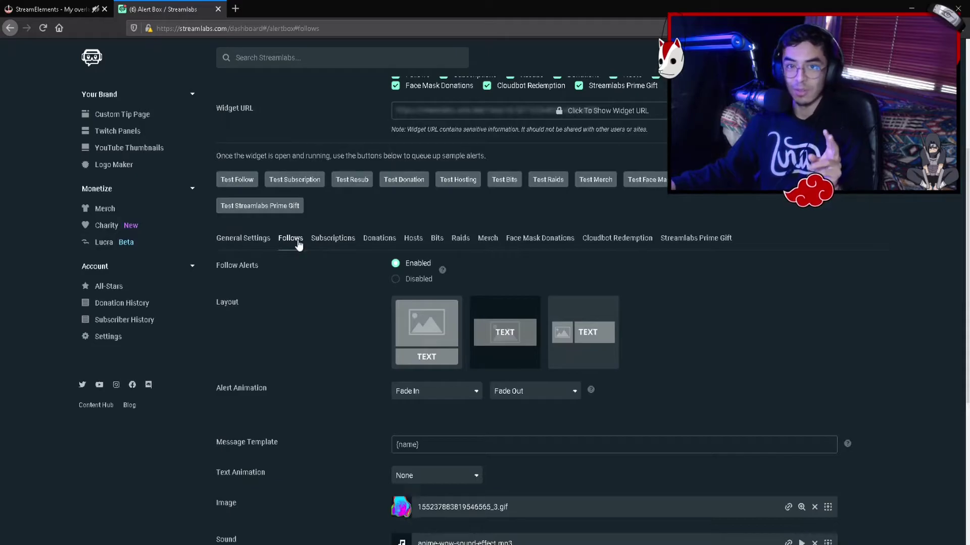
pyautogui.scroll(-3, 354, 306)
pyautogui.scroll(1, 342, 273)
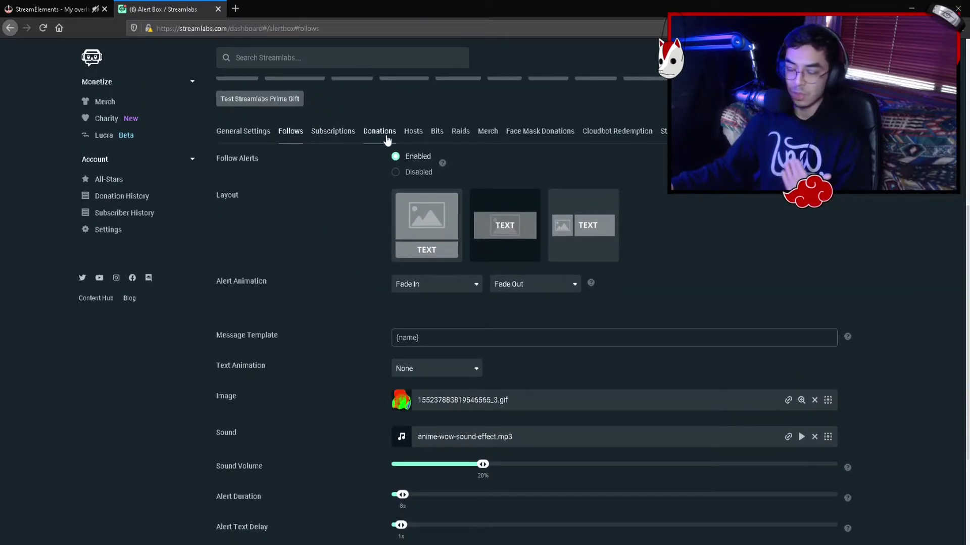
pyautogui.scroll(-1, 319, 253)
pyautogui.scroll(-2, 320, 252)
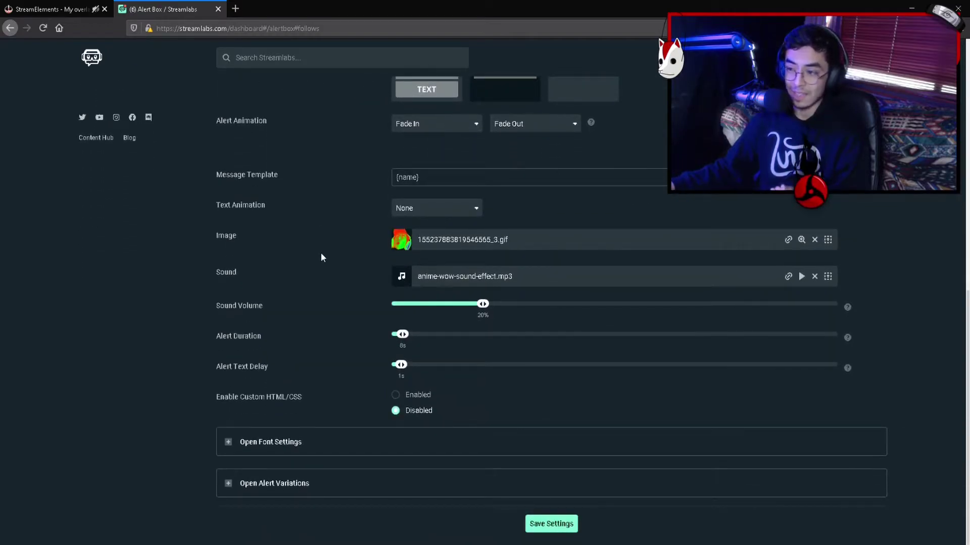
pyautogui.scroll(2, 320, 258)
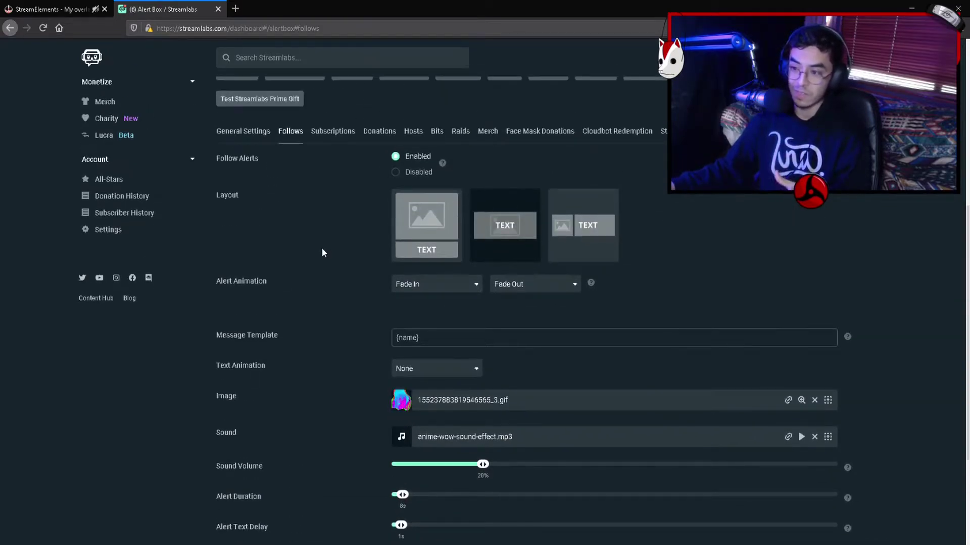
pyautogui.scroll(2, 322, 249)
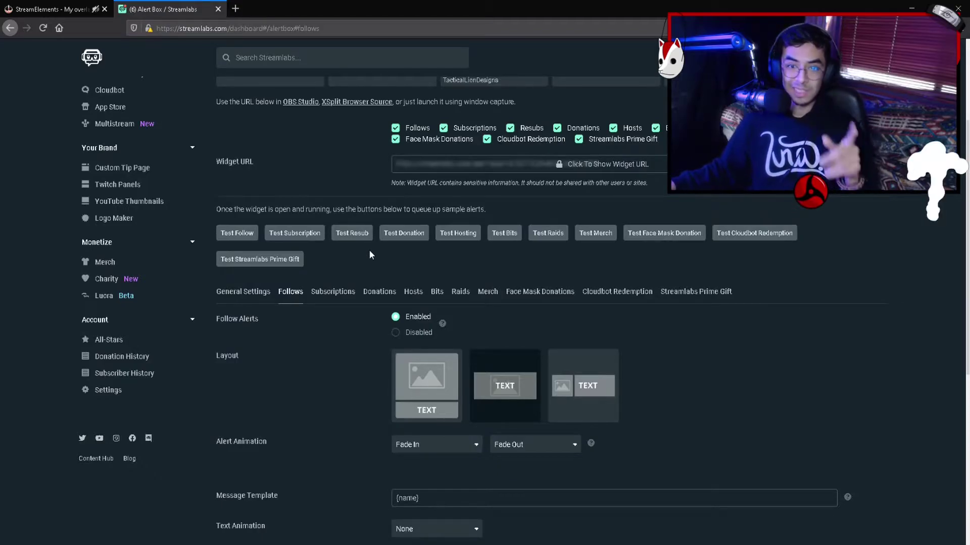
pyautogui.scroll(2, 370, 255)
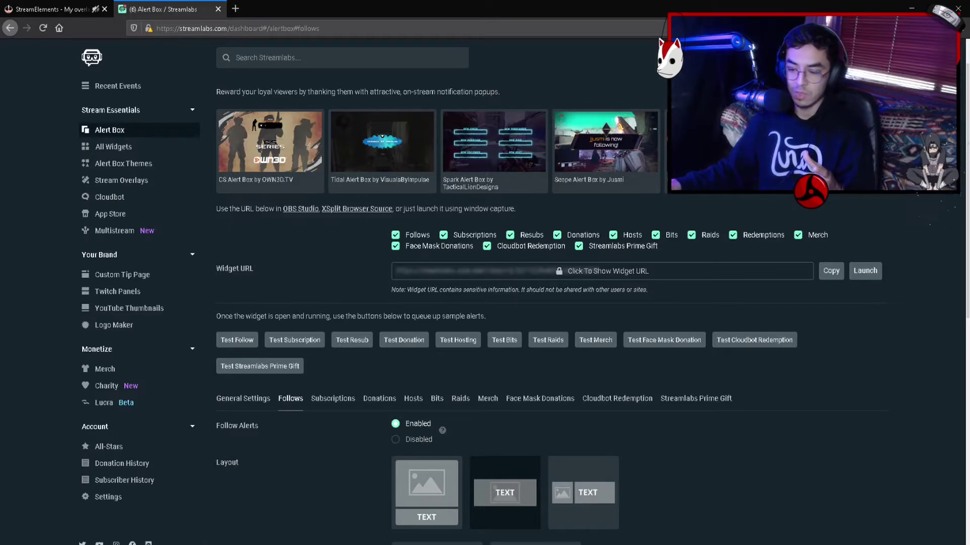
# Switch over to the OBS Studio window with Alt+Tab
pyautogui.hotkey('alt', 'Tab')
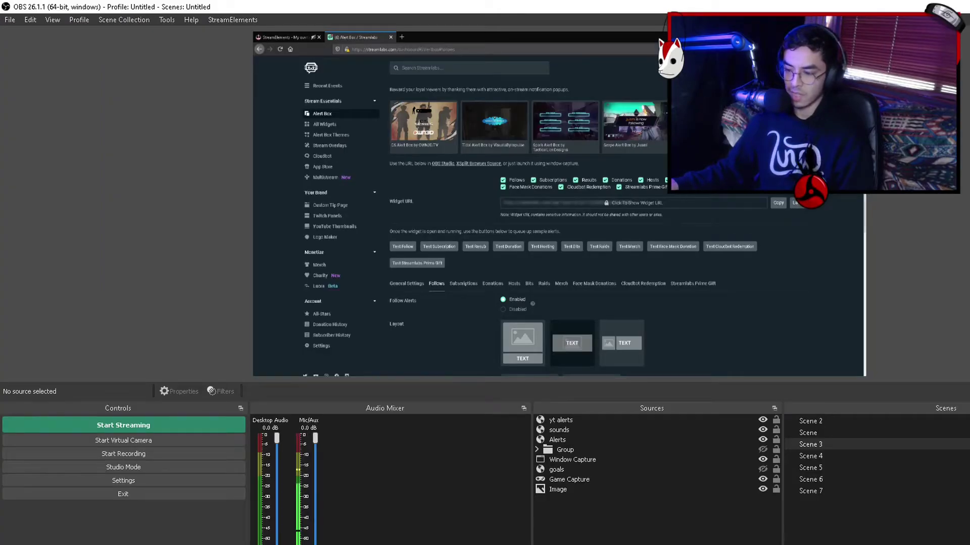
# Add a Browser source to the OBS scene, replacing its default URL with the widget URL
pyautogui.click(544, 544)
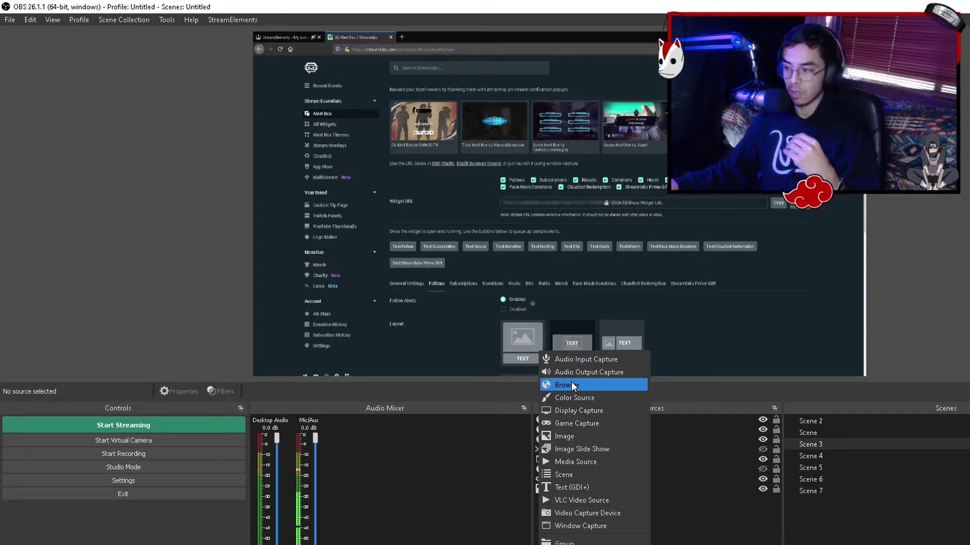
pyautogui.click(573, 386)
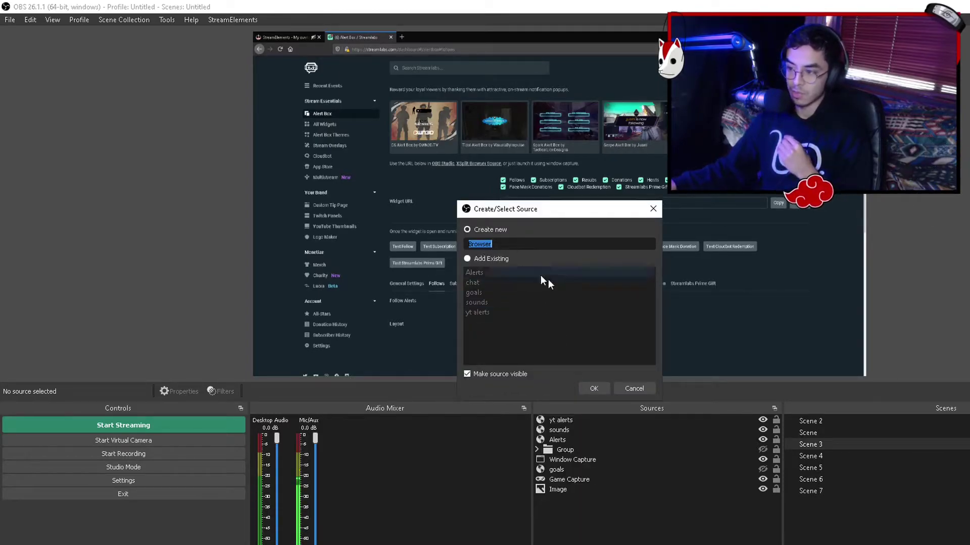
pyautogui.click(591, 389)
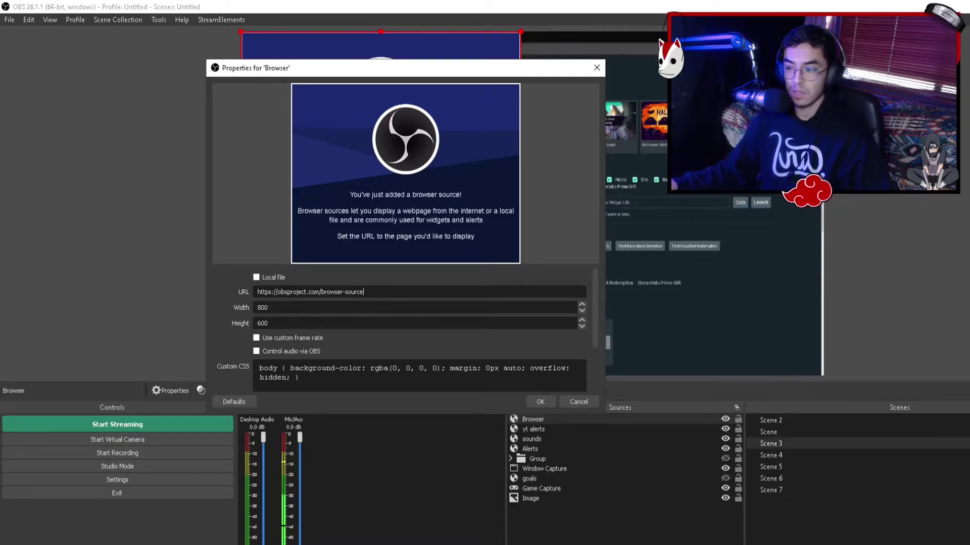
pyautogui.tripleClick(292, 293)
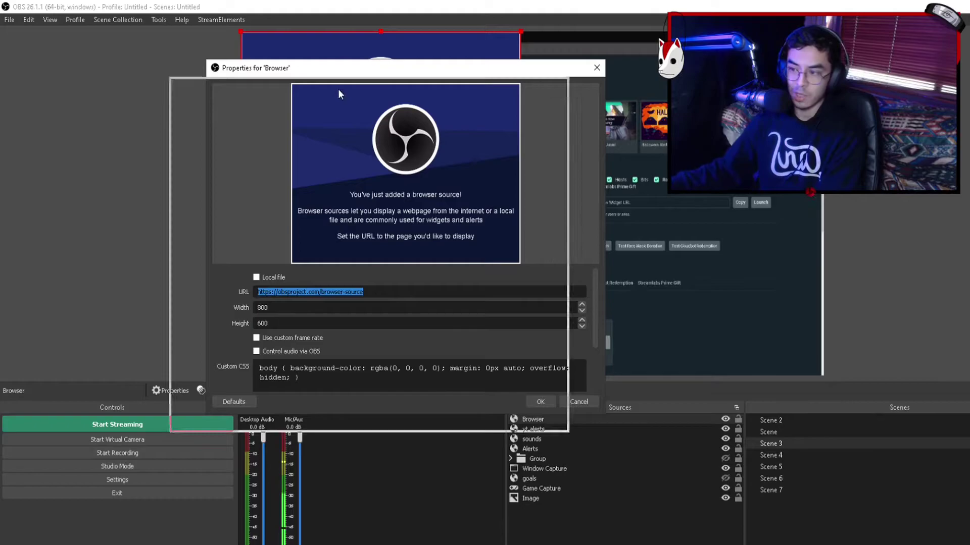
pyautogui.press('Return')
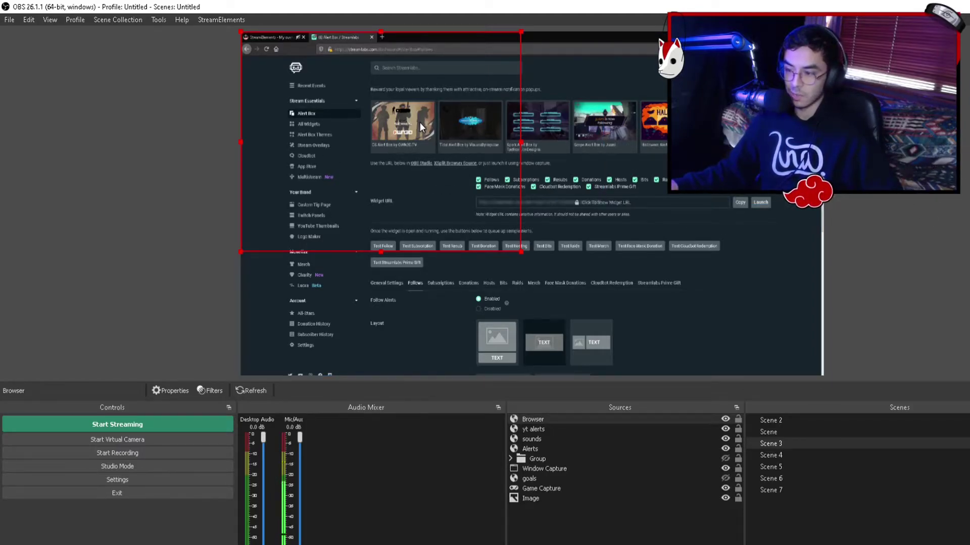
pyautogui.click(531, 421)
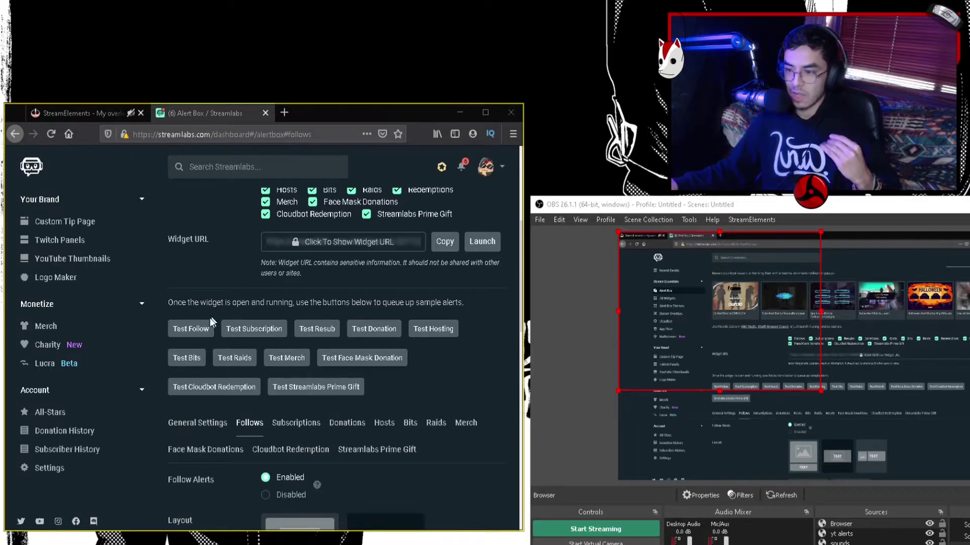
# Send a test follow alert and shrink the alert source in the OBS preview
pyautogui.click(186, 334)
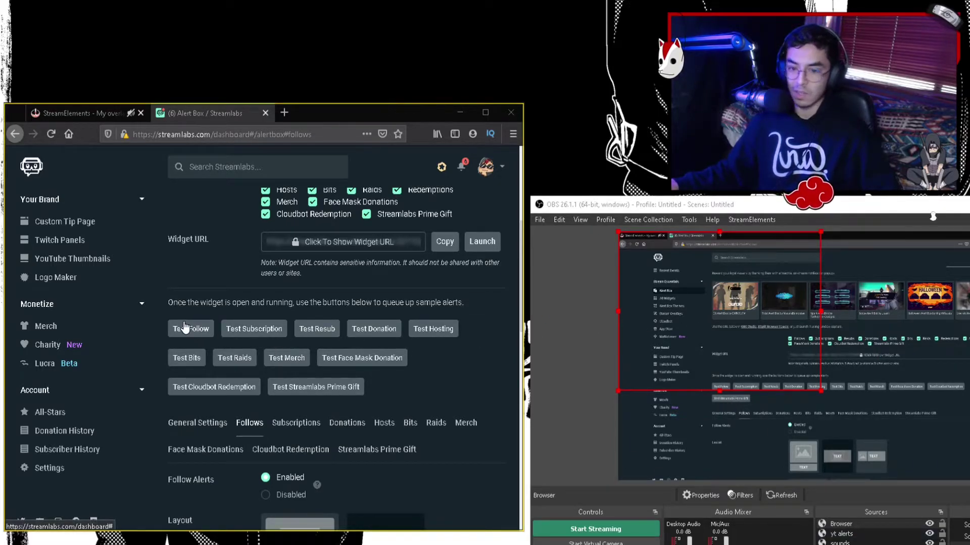
pyautogui.scroll(-10, 331, 465)
pyautogui.scroll(-3, 320, 453)
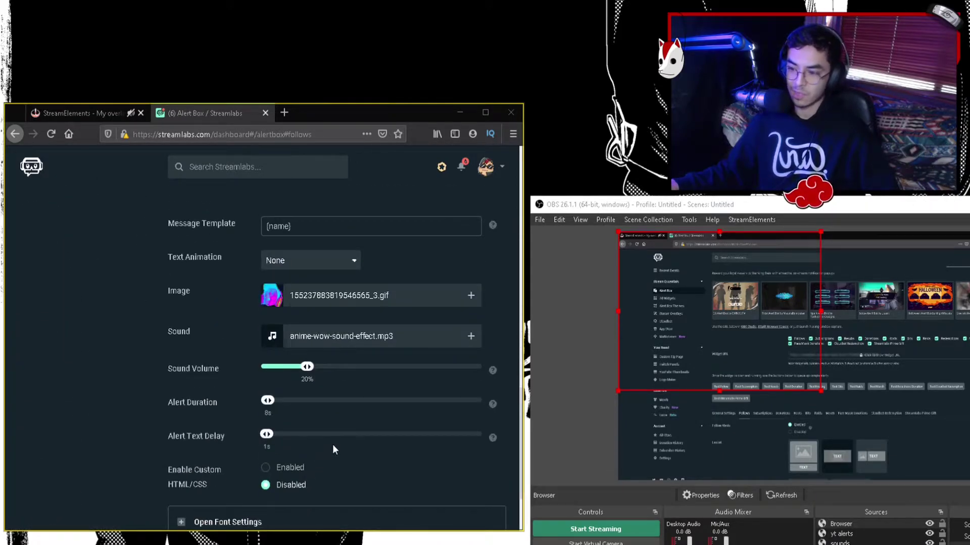
pyautogui.scroll(5, 333, 444)
pyautogui.scroll(5, 303, 428)
pyautogui.scroll(3, 263, 408)
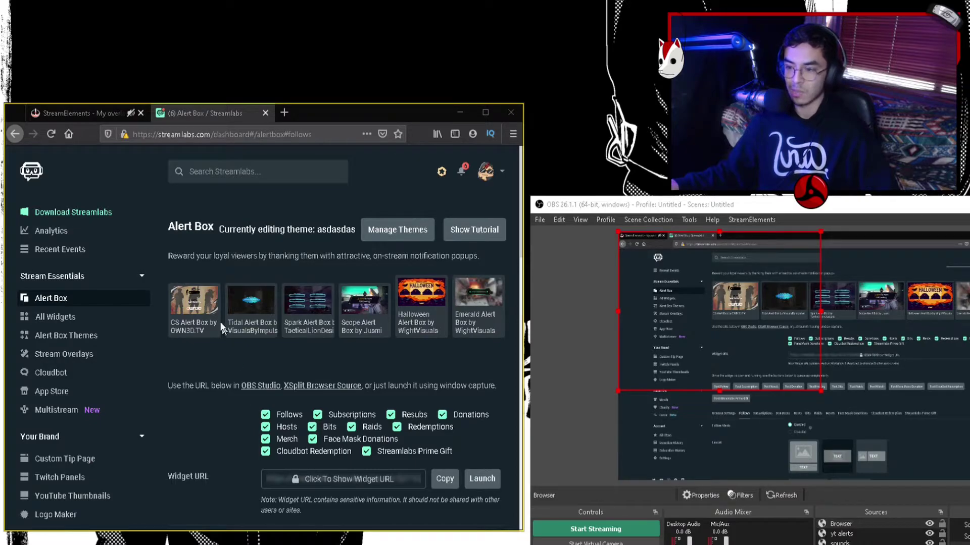
pyautogui.scroll(-4, 243, 420)
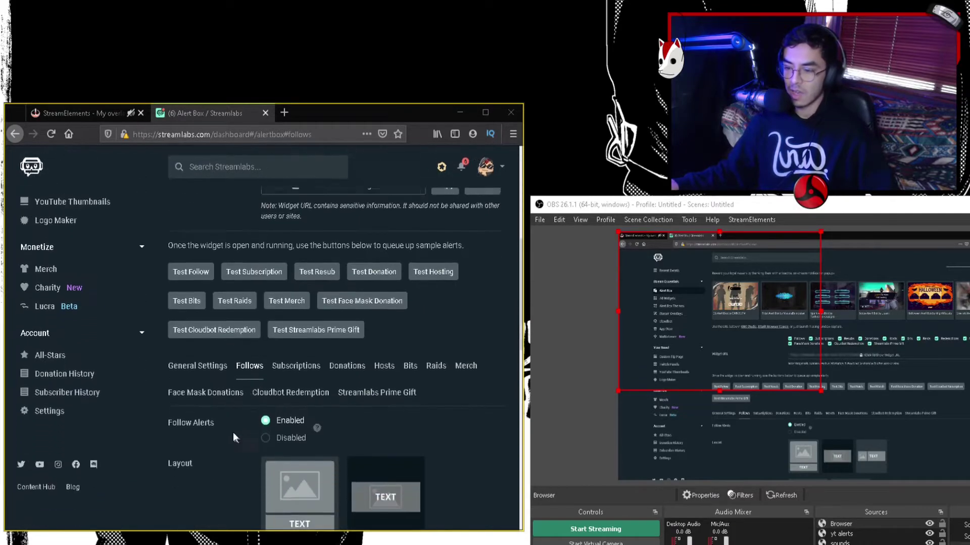
pyautogui.click(191, 271)
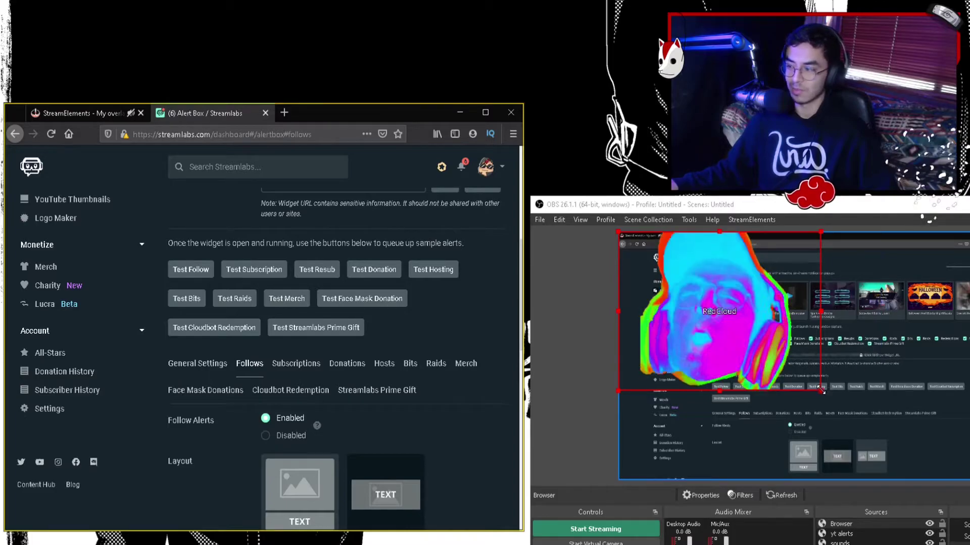
pyautogui.moveTo(821, 390); pyautogui.dragTo(739, 312)
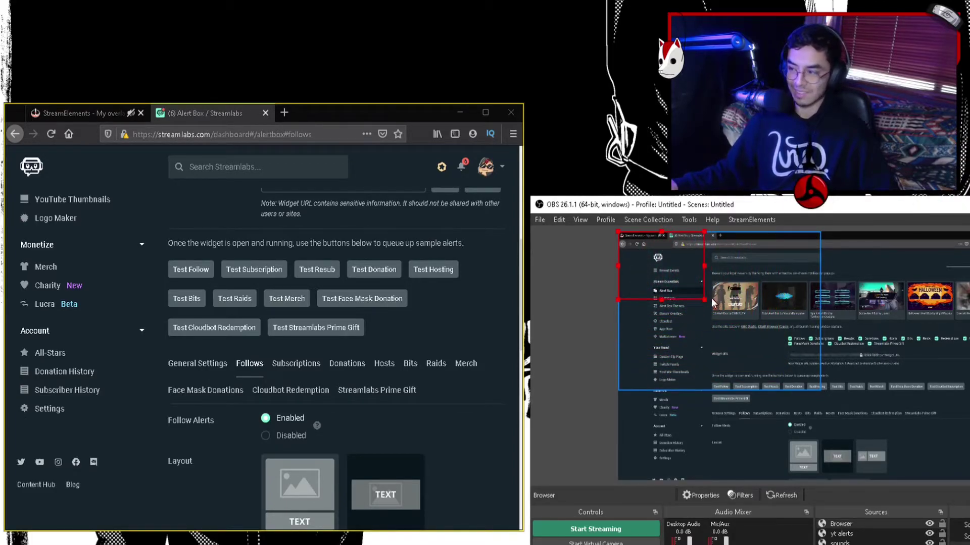
pyautogui.scroll(-2, 383, 379)
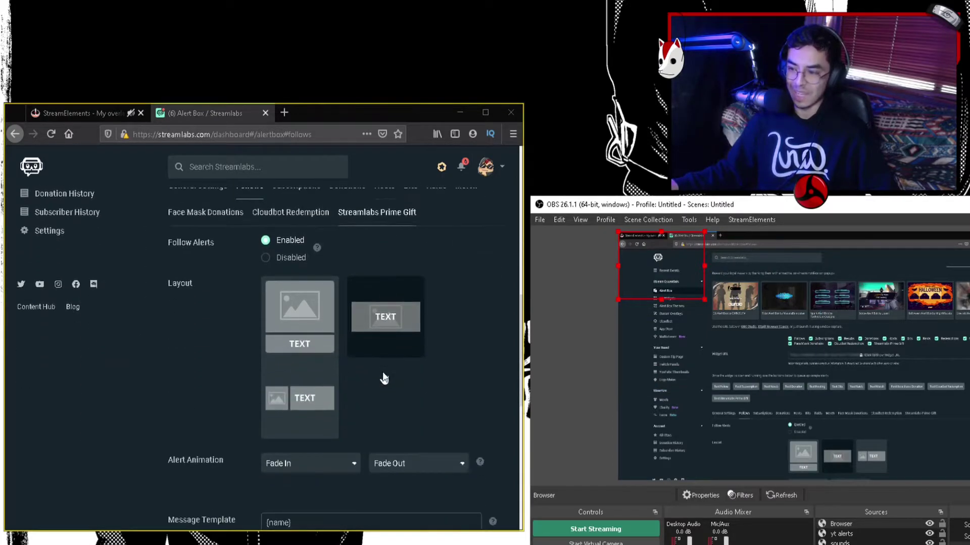
pyautogui.scroll(-3, 354, 366)
pyautogui.scroll(1, 303, 349)
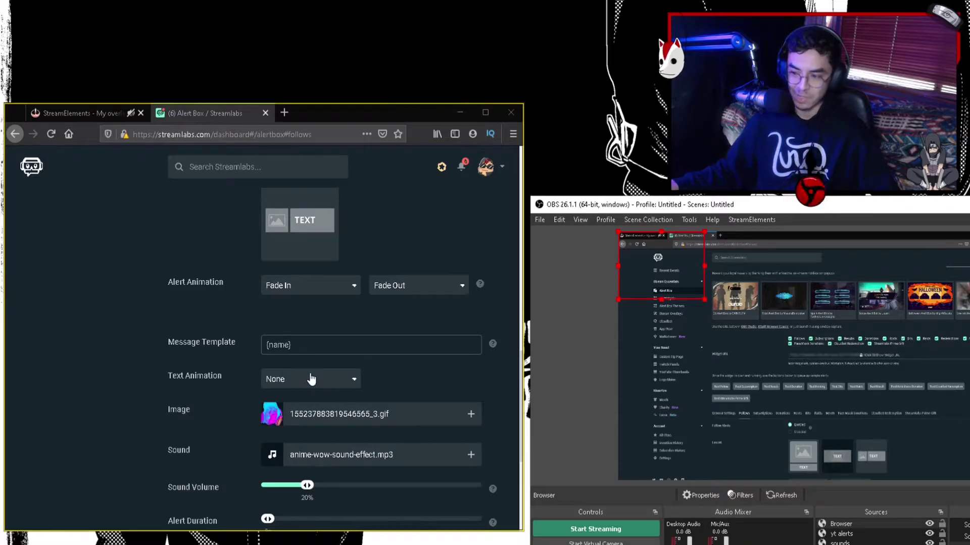
pyautogui.scroll(-2, 311, 379)
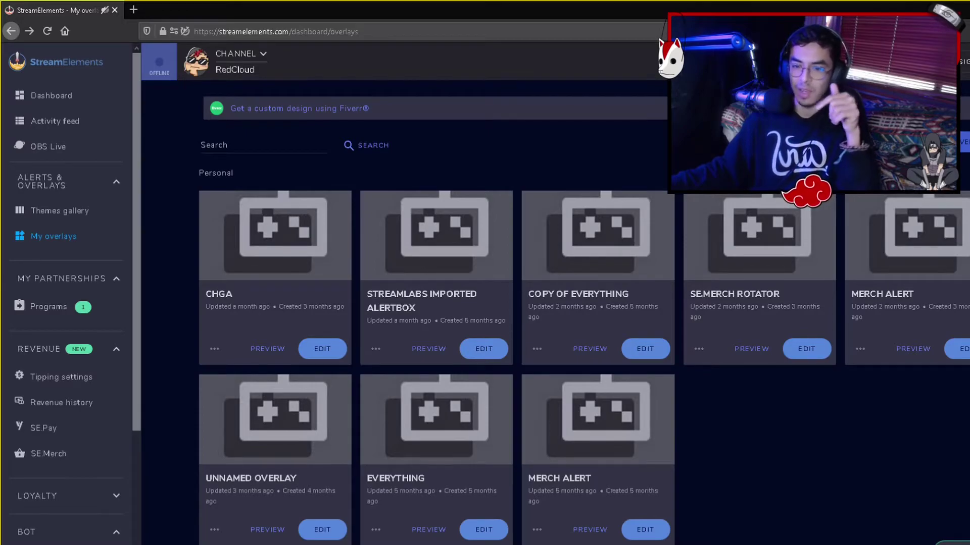
# Reload StreamElements, start the overlay at 1080p resolution, and bring up widget categories
pyautogui.press('F5')
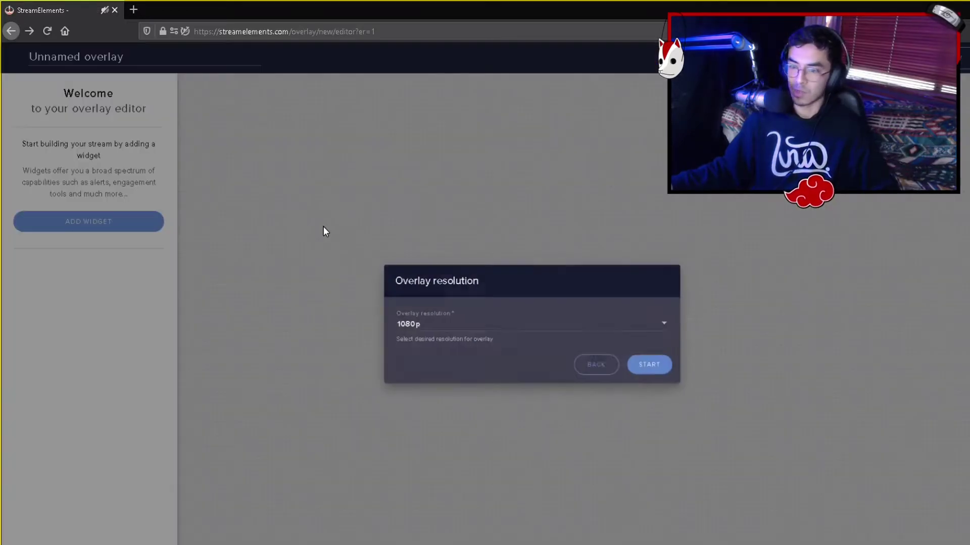
pyautogui.click(416, 326)
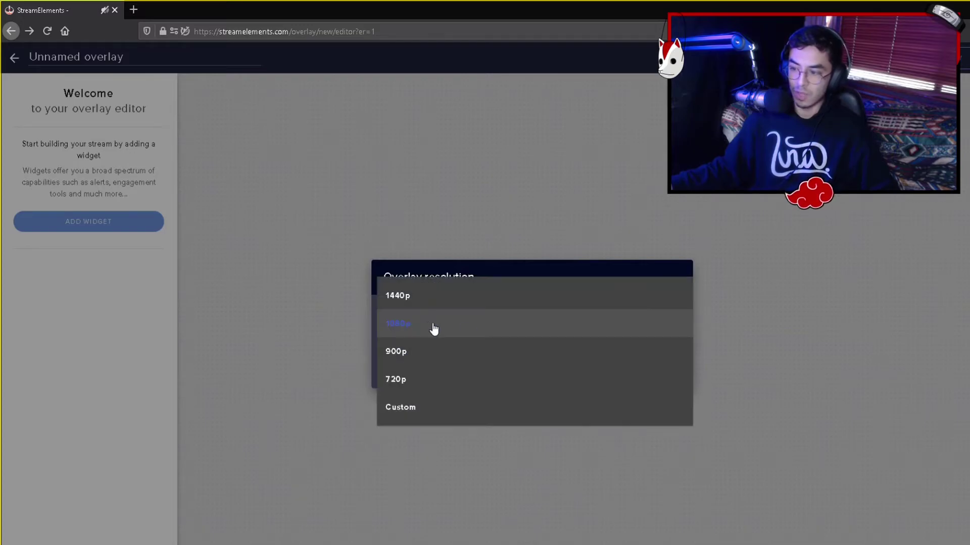
pyautogui.click(435, 328)
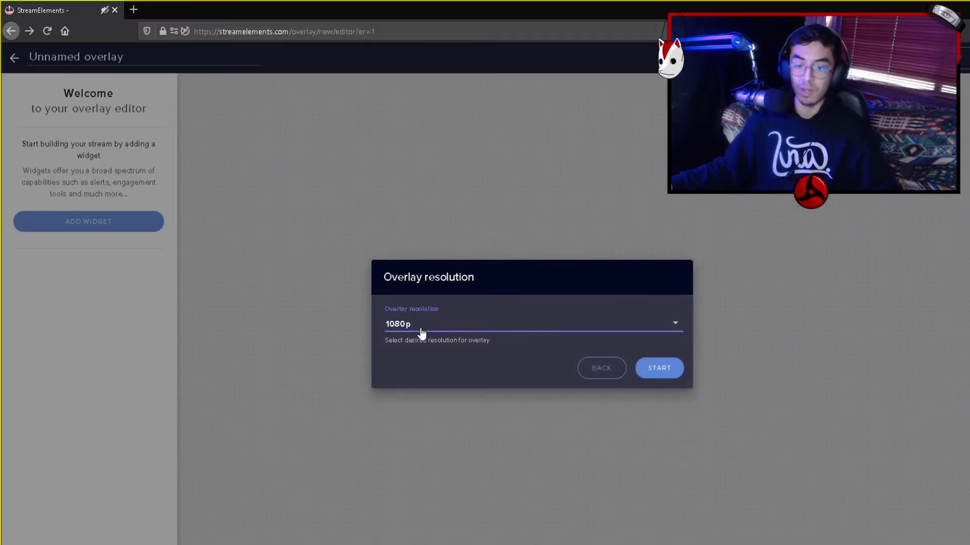
pyautogui.click(422, 334)
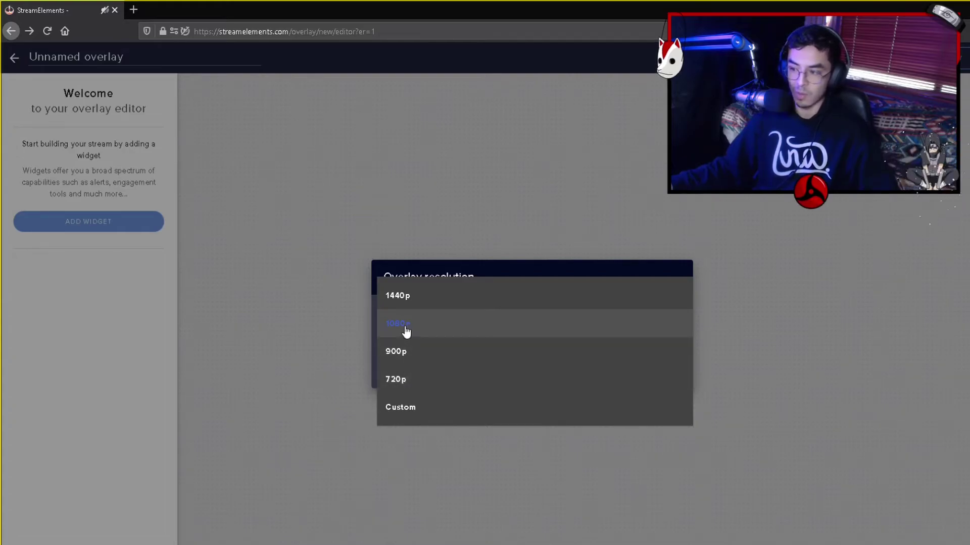
pyautogui.click(439, 331)
pyautogui.click(659, 368)
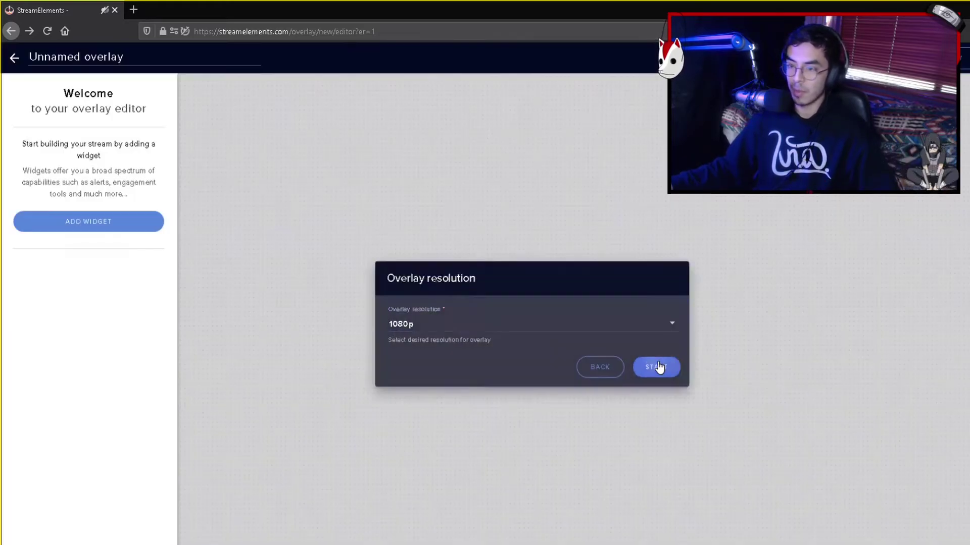
pyautogui.click(95, 225)
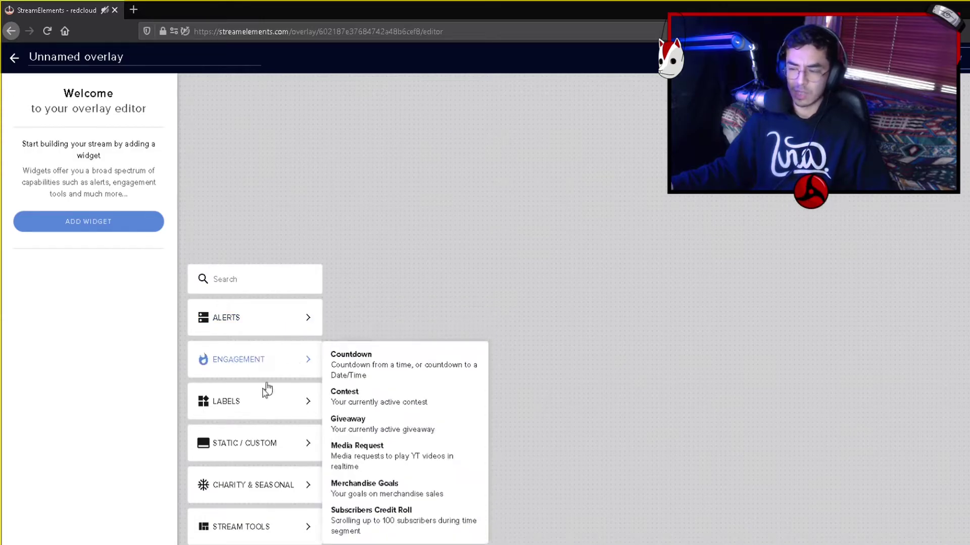
# Add an AlertBox widget and set the colourful face GIF as the follower alert image
pyautogui.click(354, 324)
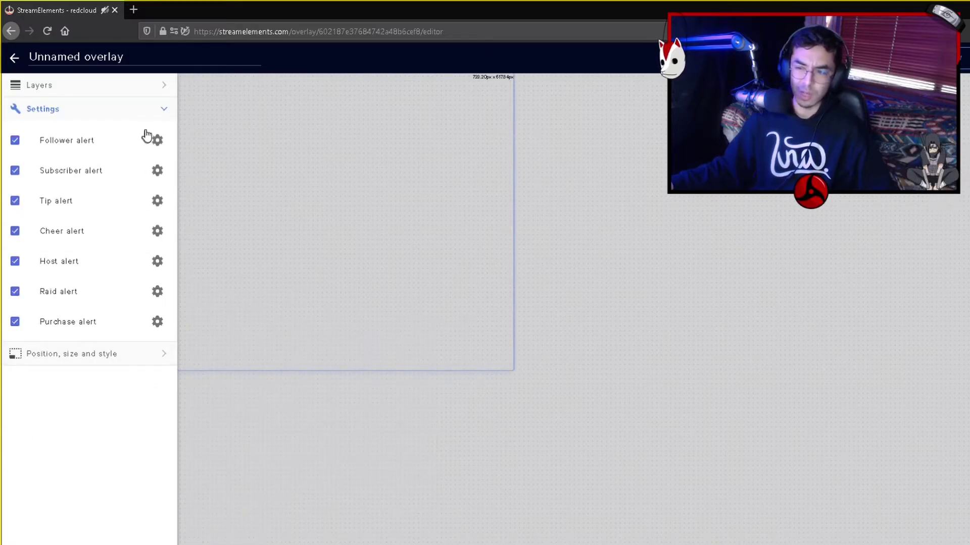
pyautogui.click(157, 140)
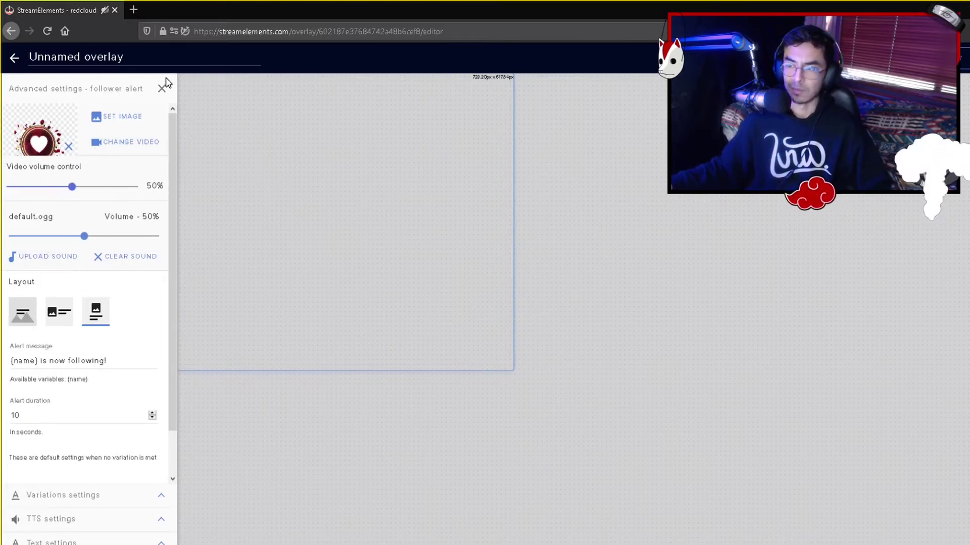
pyautogui.click(105, 122)
pyautogui.scroll(-2, 565, 282)
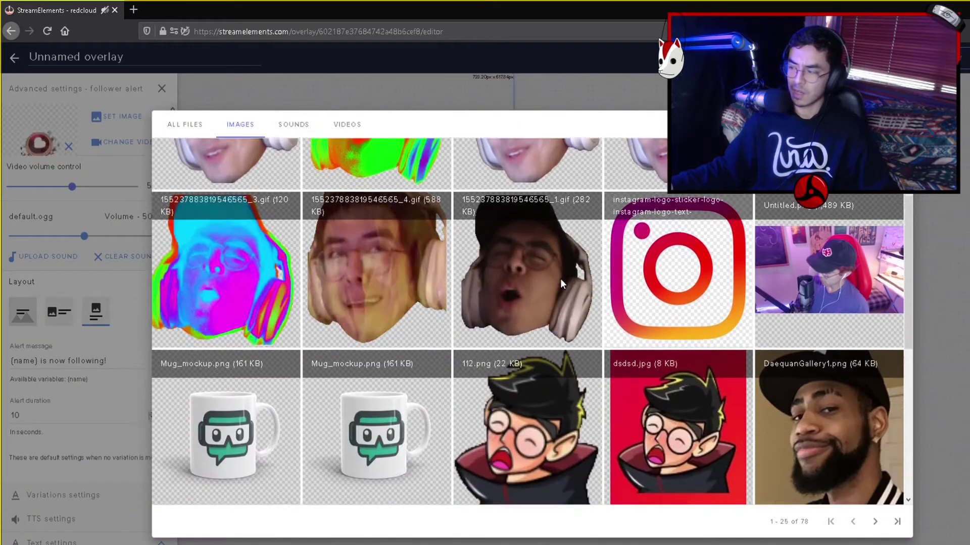
pyautogui.scroll(-2, 559, 278)
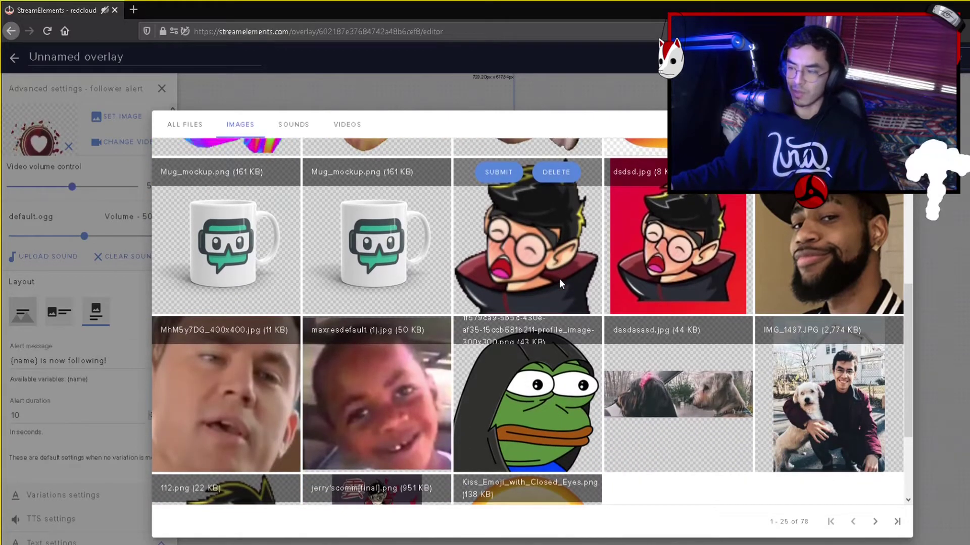
pyautogui.scroll(-1, 559, 279)
pyautogui.scroll(-2, 559, 278)
pyautogui.scroll(3, 787, 336)
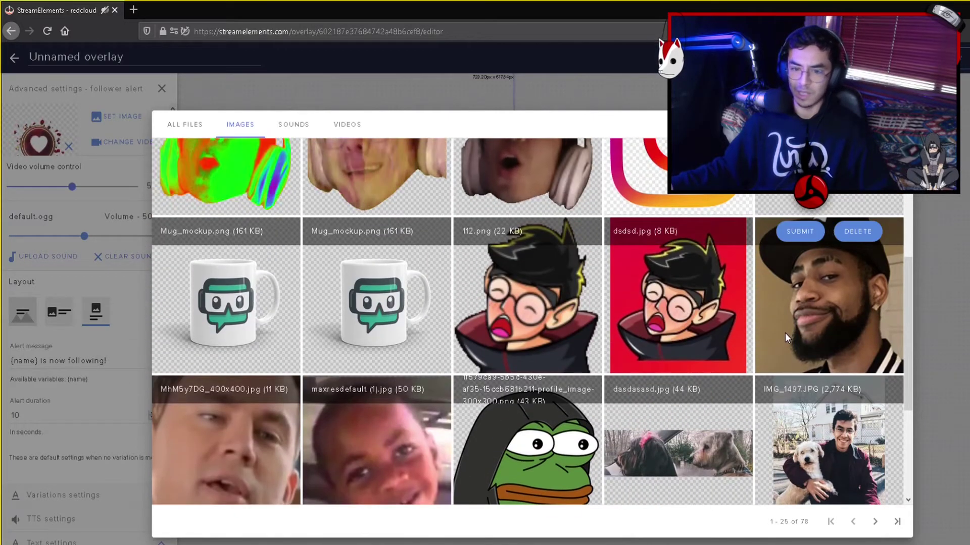
pyautogui.scroll(3, 598, 316)
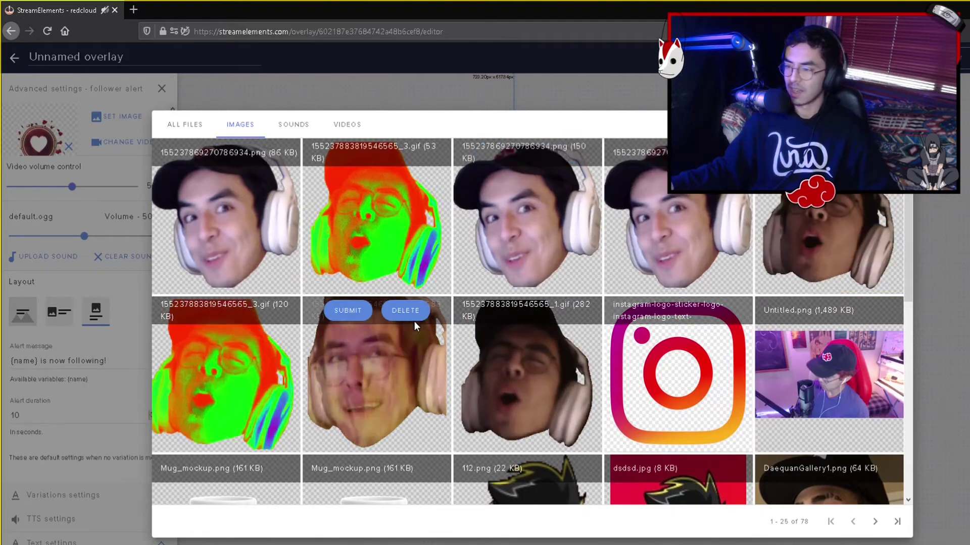
pyautogui.moveTo(225, 371)
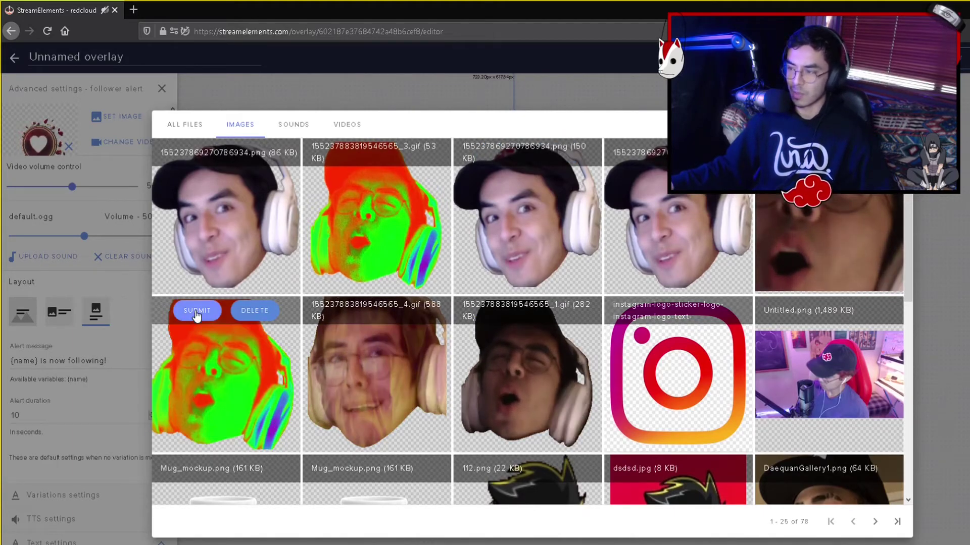
pyautogui.click(195, 311)
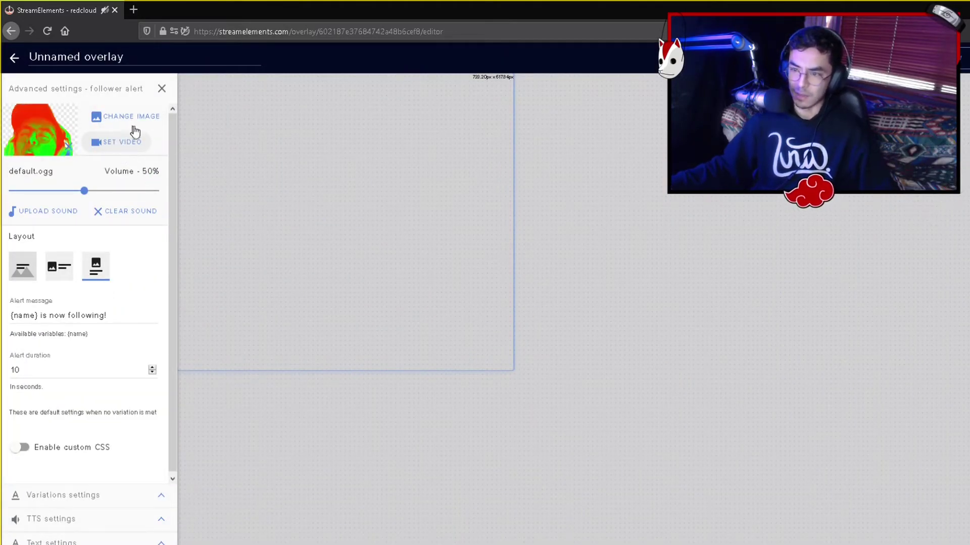
# Give the follower alert a video clip and the suckyourtoes.mp3 sound
pyautogui.click(121, 144)
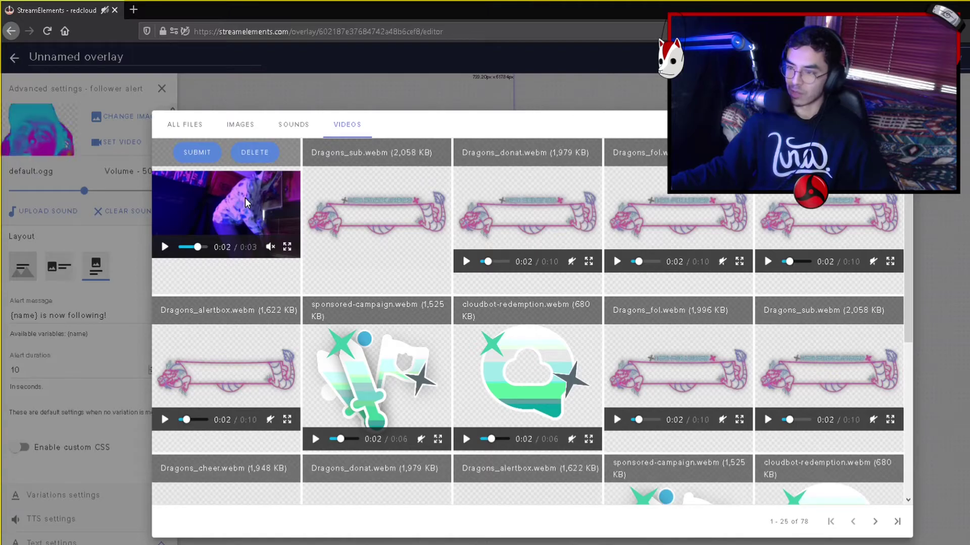
pyautogui.click(196, 152)
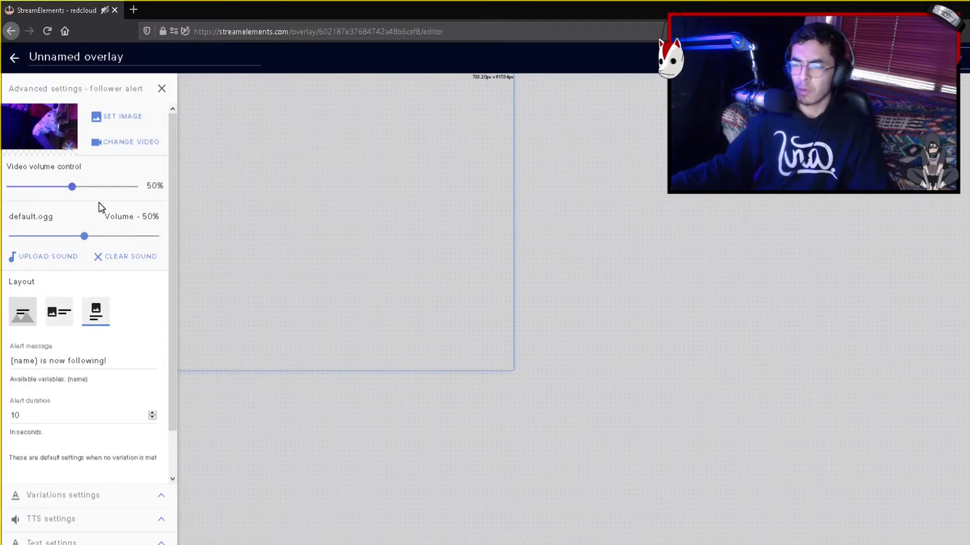
pyautogui.click(36, 262)
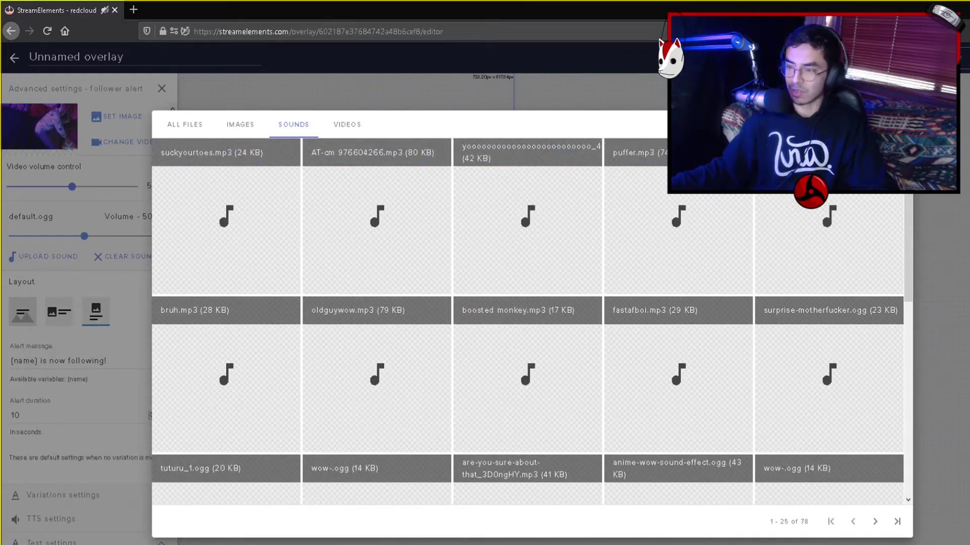
pyautogui.moveTo(226, 218)
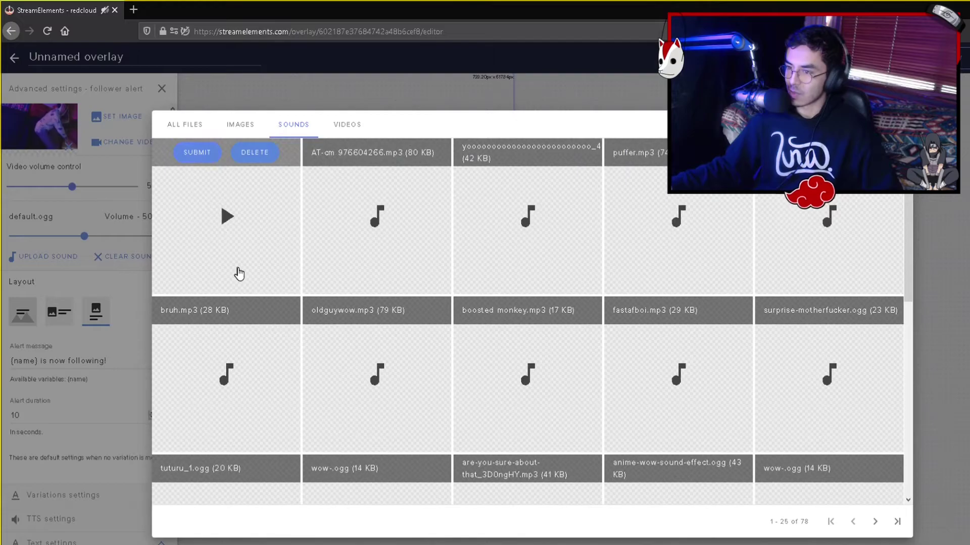
pyautogui.click(197, 153)
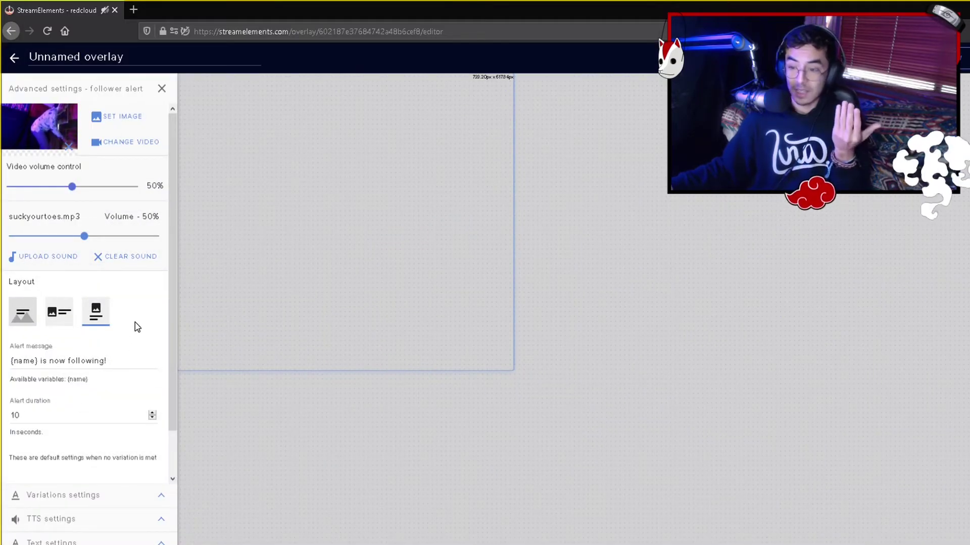
pyautogui.scroll(-2, 129, 380)
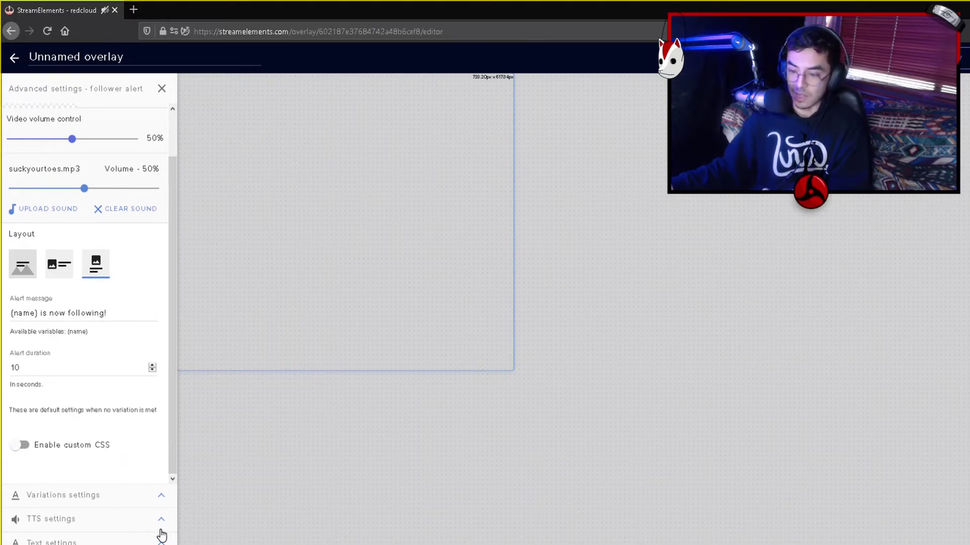
# Expand the follower alert's Text settings
pyautogui.click(160, 540)
pyautogui.scroll(-4, 114, 416)
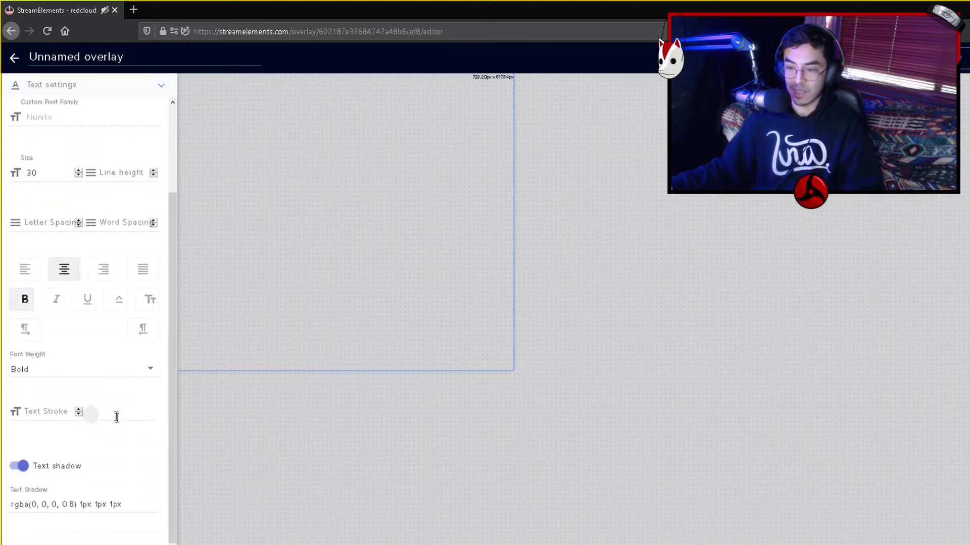
pyautogui.scroll(1, 91, 443)
pyautogui.scroll(2, 101, 450)
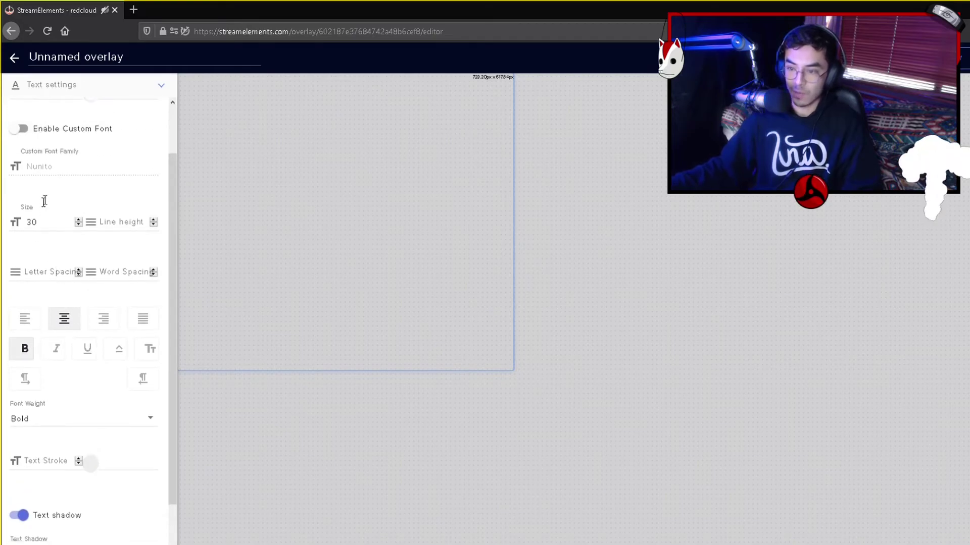
pyautogui.scroll(1, 89, 318)
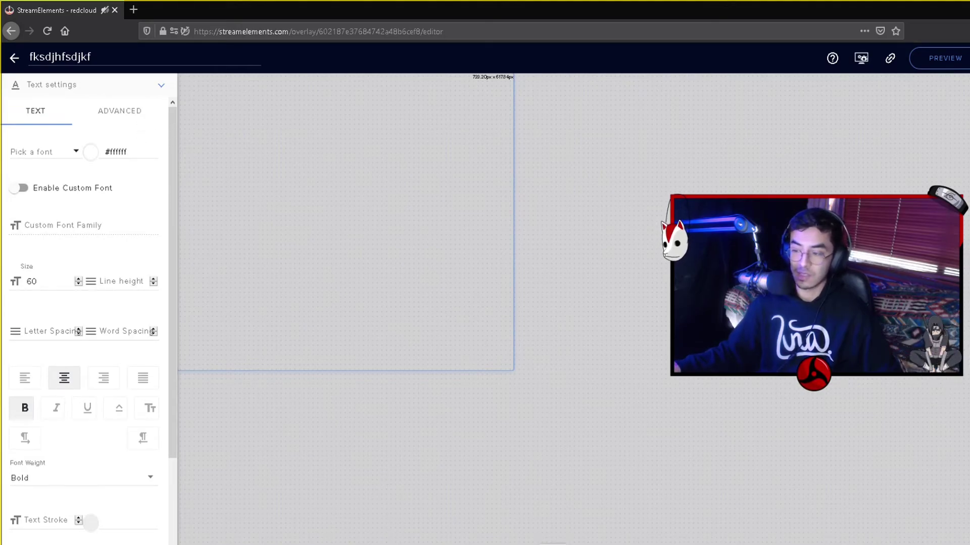
# Test the follower alert twice from the canvas menu, then return to My overlays
pyautogui.rightClick(373, 332)
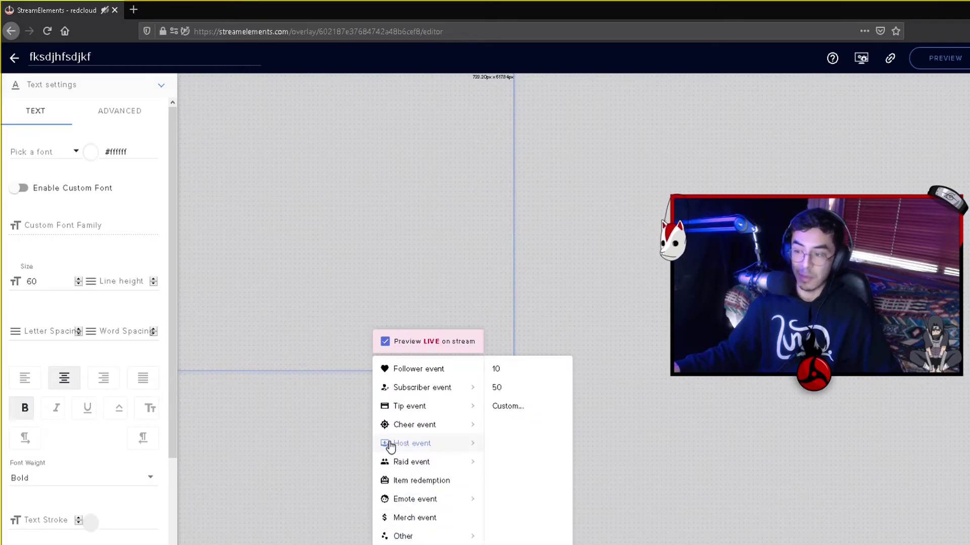
pyautogui.click(421, 371)
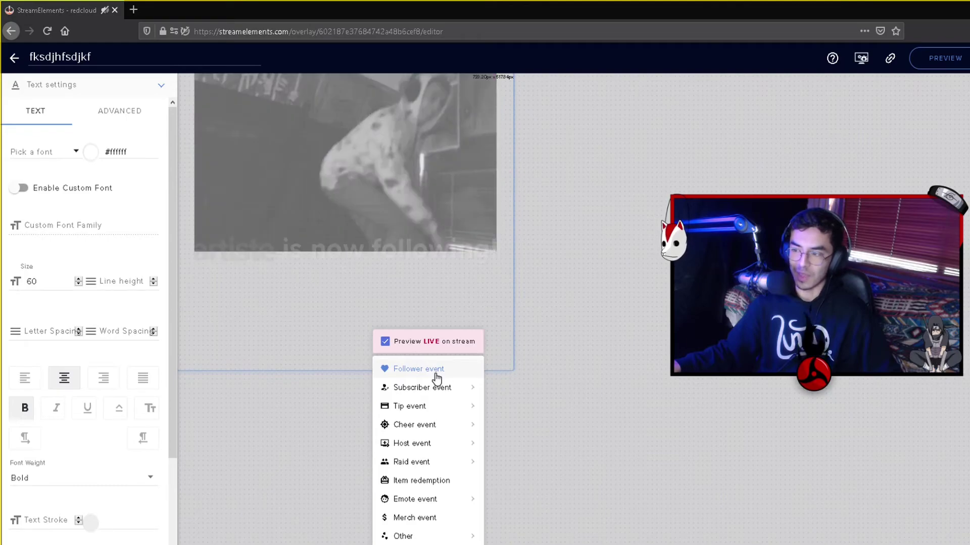
pyautogui.click(436, 378)
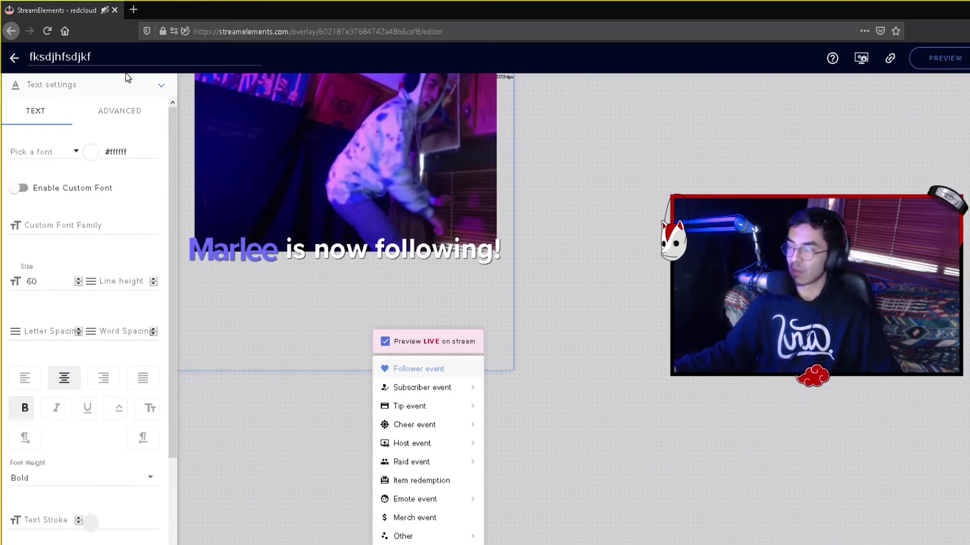
pyautogui.click(13, 60)
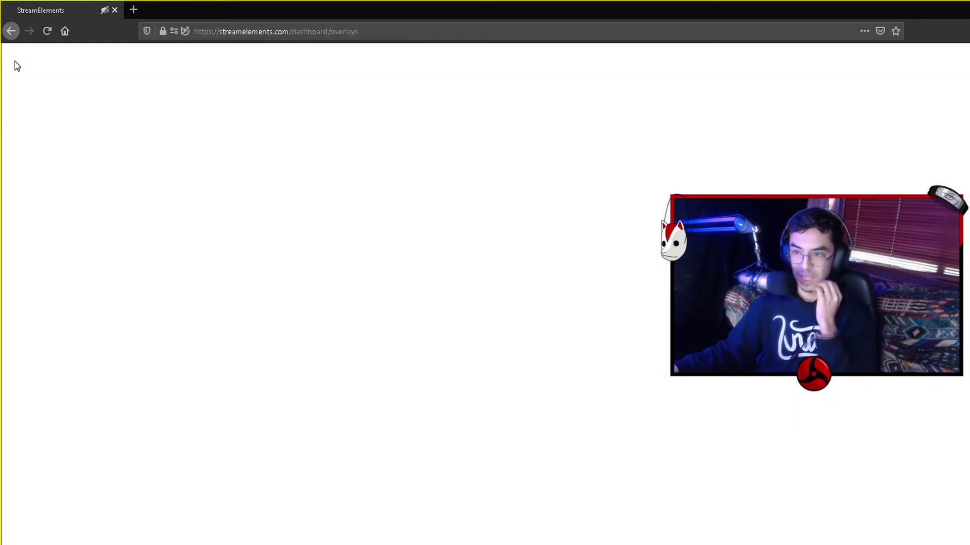